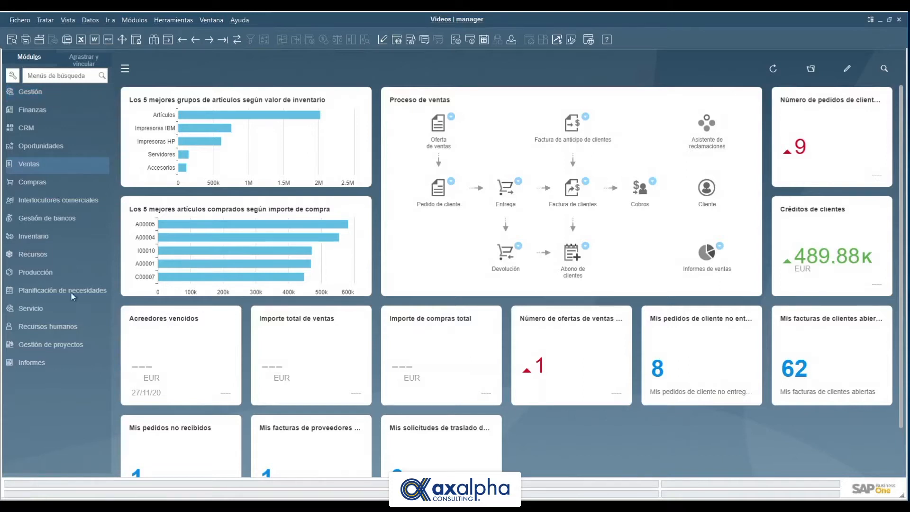
Create a new sales order for the first customer in the business partner list with delivery date 30/11/20
{"action": "left_click", "coordinate": [34, 167]}
{"action": "left_click", "coordinate": [46, 141]}
{"action": "left_click", "coordinate": [267, 69]}
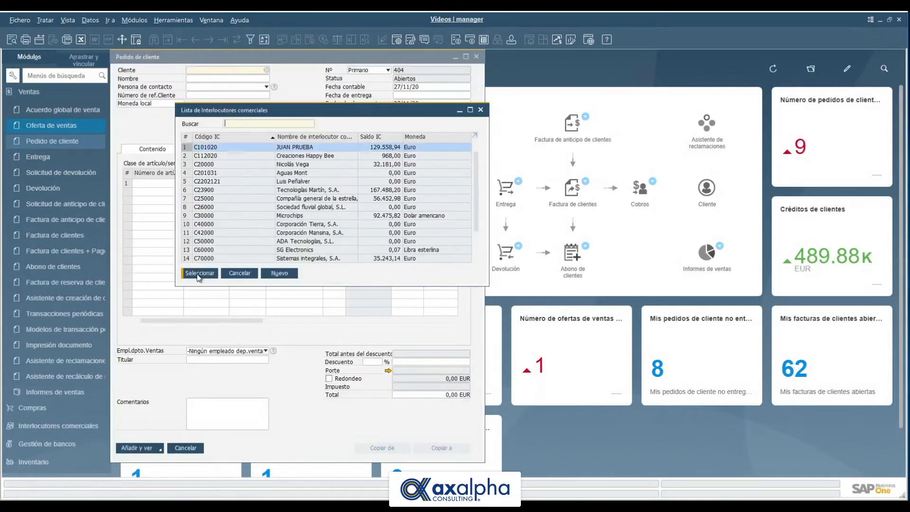
{"action": "left_click", "coordinate": [200, 274]}
{"action": "left_click", "coordinate": [430, 94]}
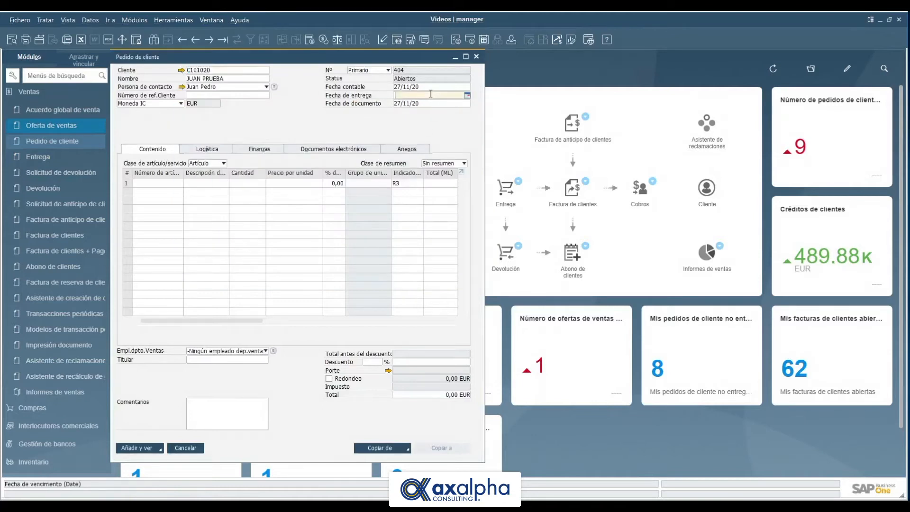
{"action": "key", "text": "Tab"}
Enter item A00001 (IBM Infoprint 1312) with quantity 2 in the sales order and add the order
{"action": "left_click", "coordinate": [166, 184]}
{"action": "left_click", "coordinate": [180, 183]}
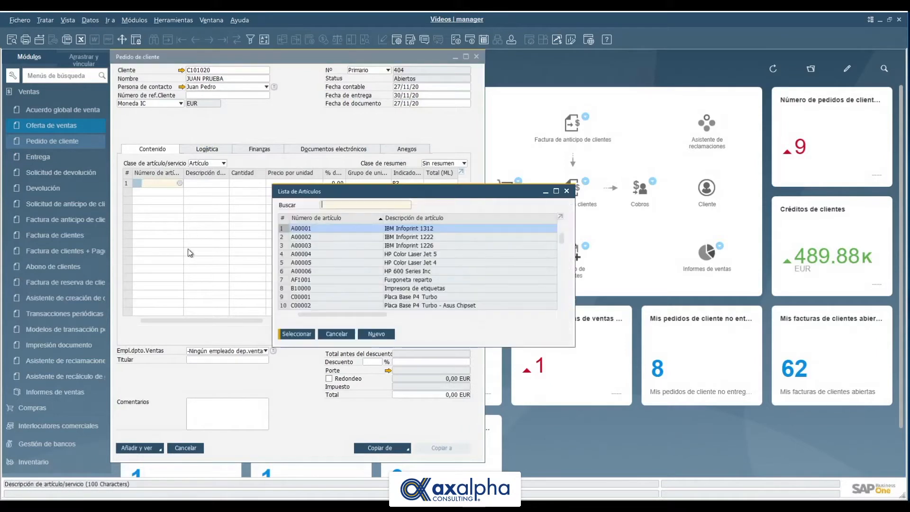
{"action": "left_click", "coordinate": [298, 334]}
{"action": "left_click", "coordinate": [262, 183]}
{"action": "type", "text": "2"}
{"action": "key", "text": "Tab"}
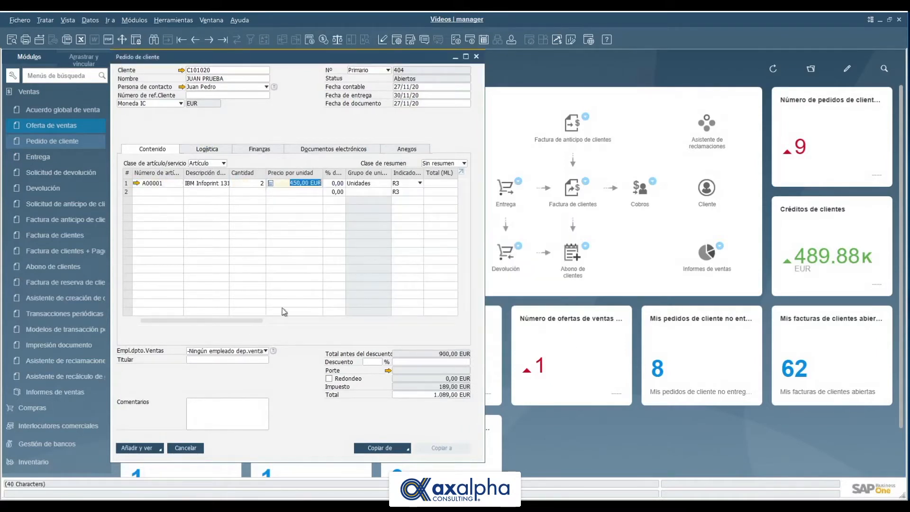
{"action": "left_click", "coordinate": [133, 448]}
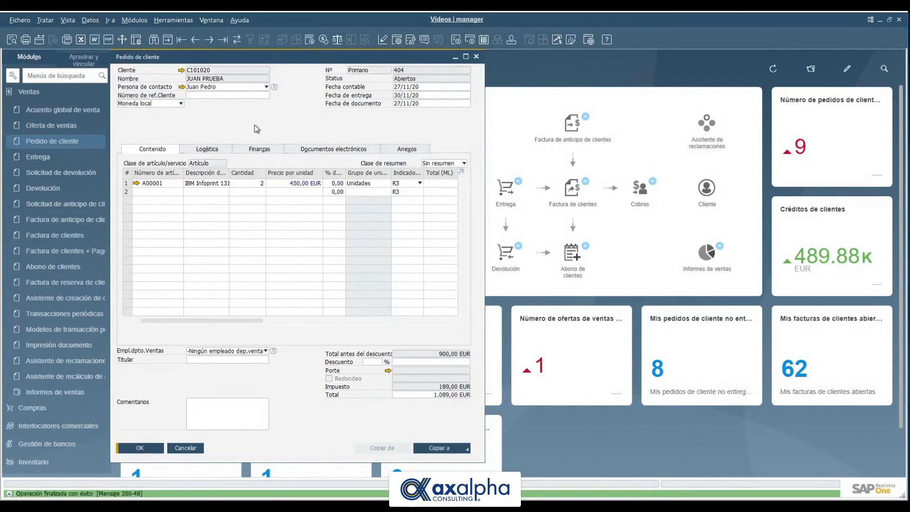
Copy the full sales order to a delivery, add and confirm it, and close the delivery
{"action": "left_click", "coordinate": [468, 449]}
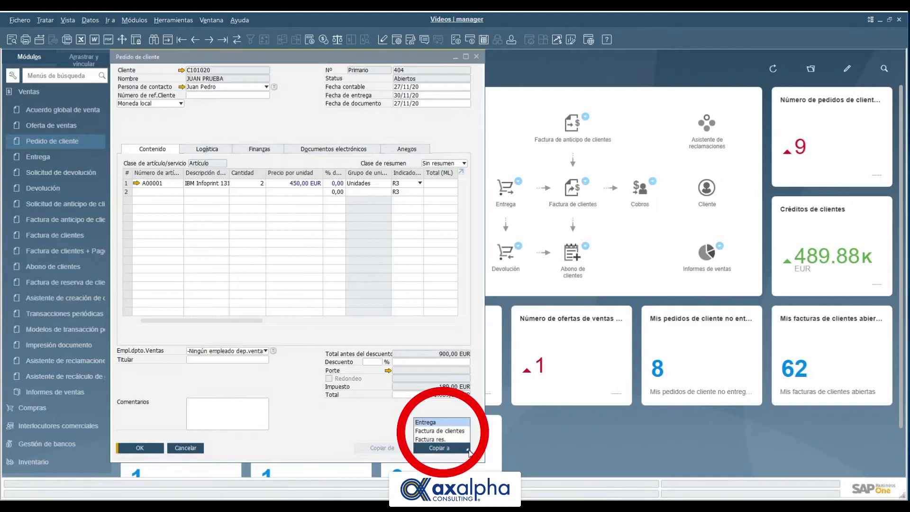
{"action": "left_click", "coordinate": [451, 421]}
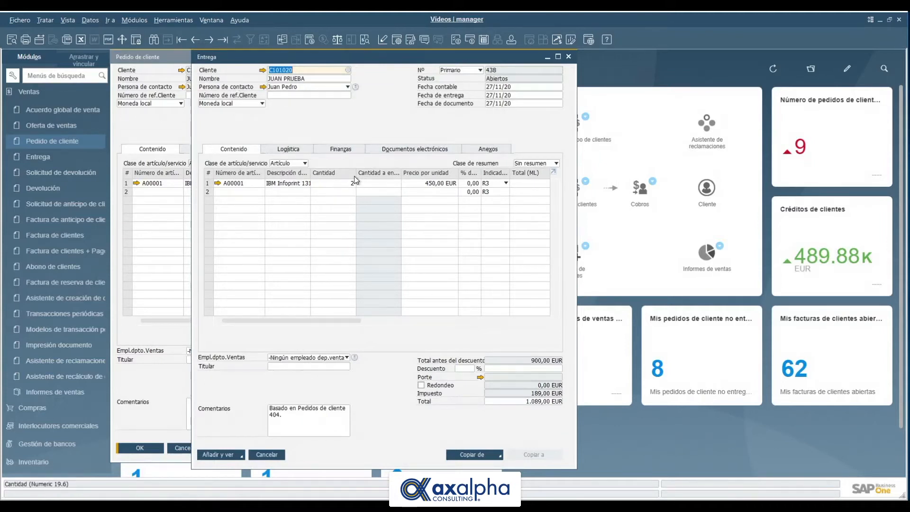
{"action": "left_click", "coordinate": [213, 457]}
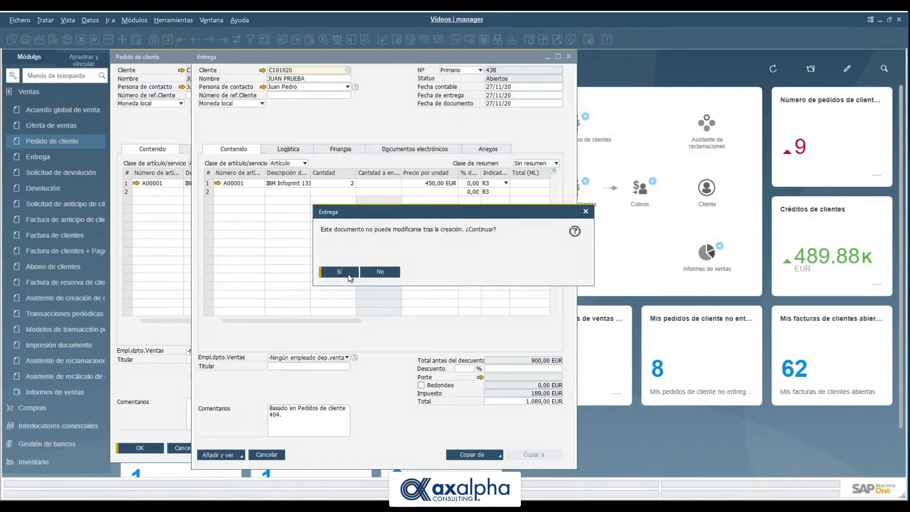
{"action": "left_click", "coordinate": [351, 273]}
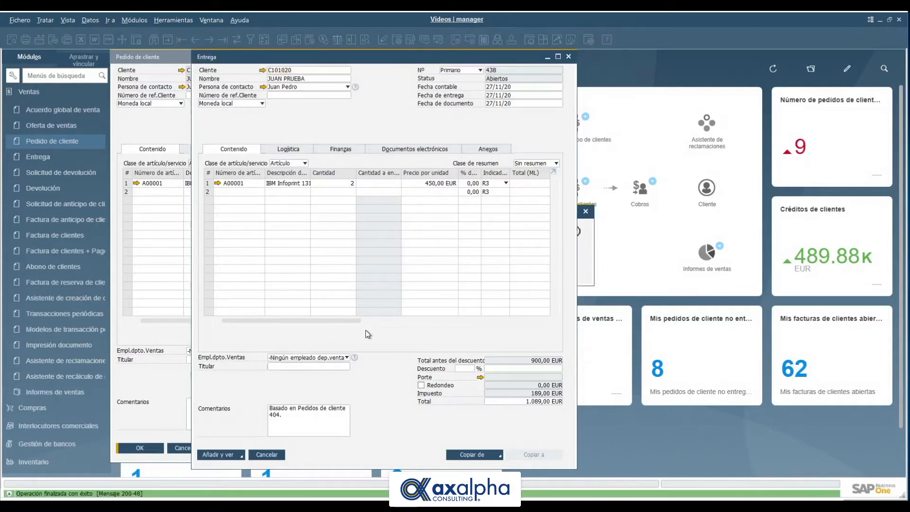
{"action": "left_click", "coordinate": [568, 56]}
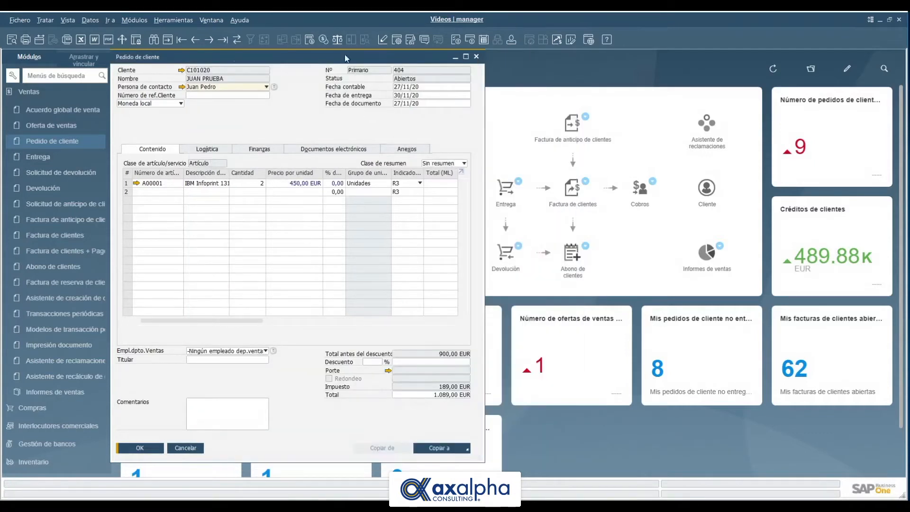
Start another sales order for the first customer in the business partner list with delivery date 28/11/20
{"action": "left_click", "coordinate": [167, 41]}
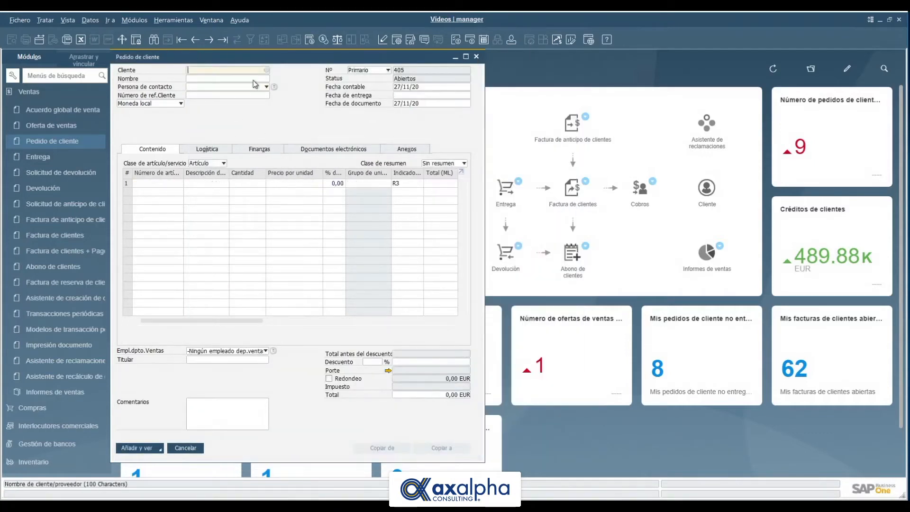
{"action": "key", "text": "Tab"}
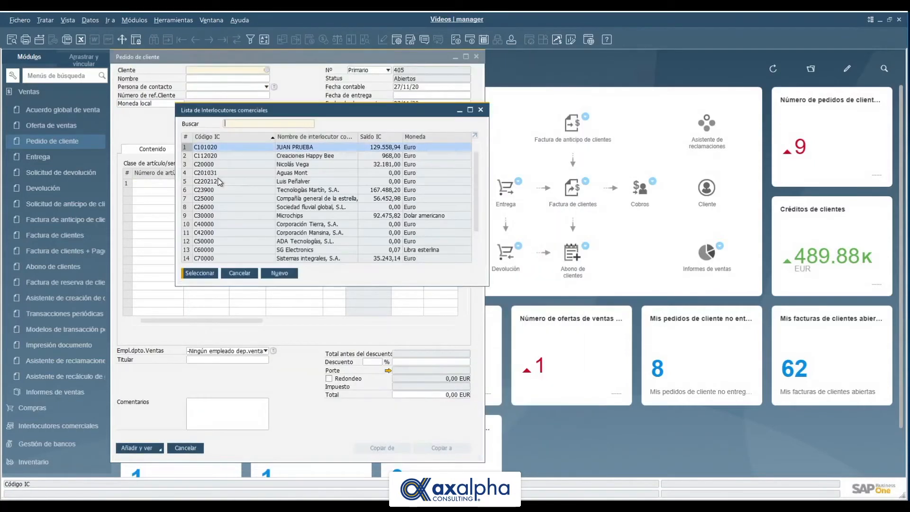
{"action": "left_click", "coordinate": [203, 271]}
{"action": "left_click", "coordinate": [415, 95]}
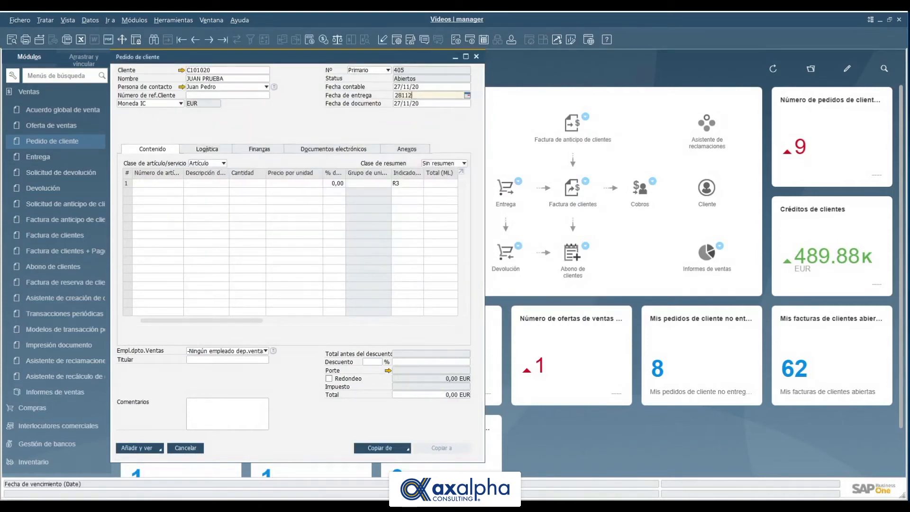
Insert items C00010 (Ratón USB) and C00009 (Teclado Comfort USB) together as lines of the sales order
{"action": "left_click", "coordinate": [175, 185]}
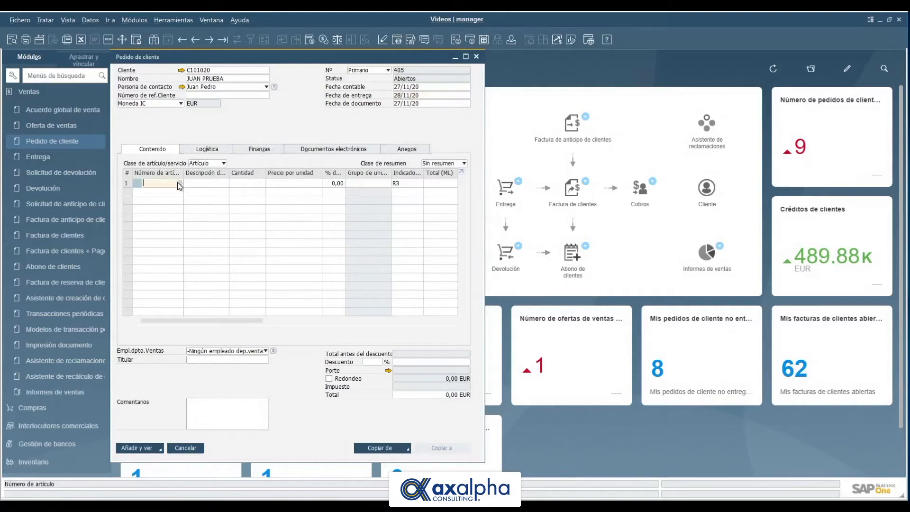
{"action": "key", "text": "Tab"}
{"action": "scroll", "coordinate": [313, 296], "scroll_direction": "down", "scroll_amount": 5}
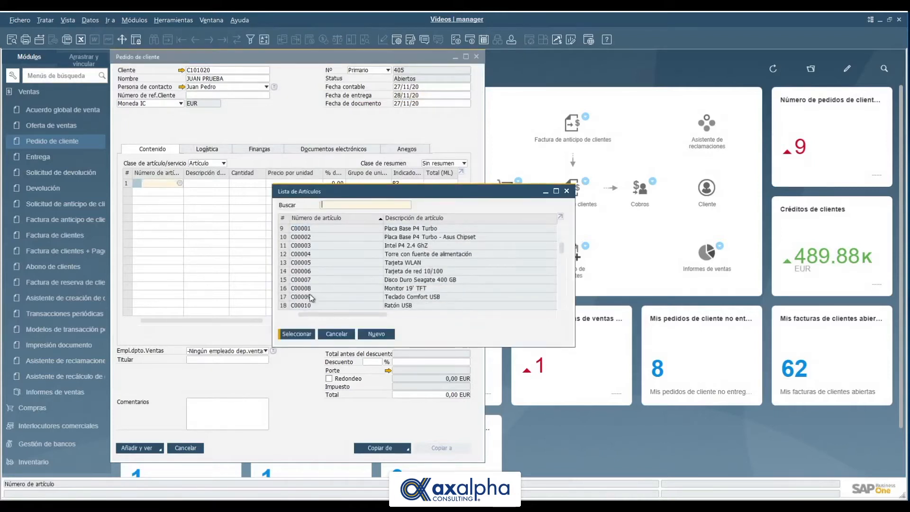
{"action": "left_click", "coordinate": [308, 266]}
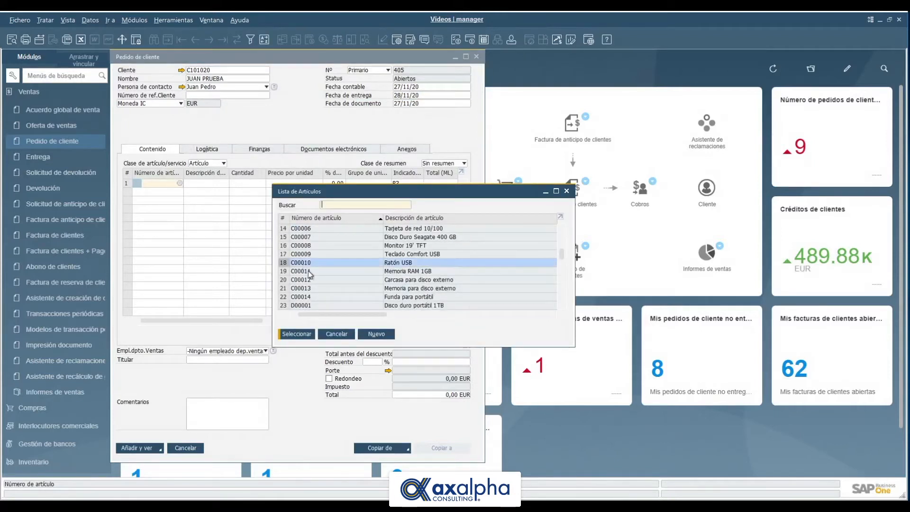
{"action": "left_click", "coordinate": [294, 254], "text": "ctrl"}
{"action": "left_click", "coordinate": [296, 334]}
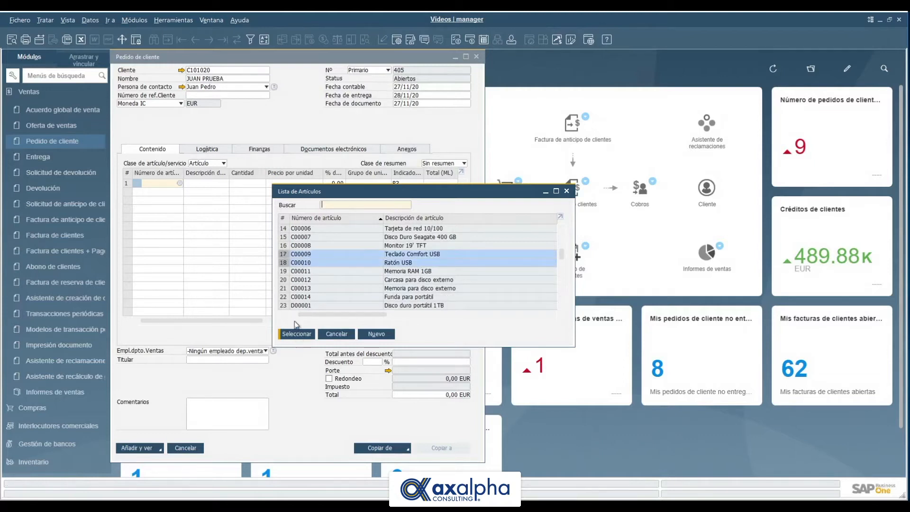
Set the quantities to 3 for Ratón USB and 4 for Teclado Comfort USB, and add the order
{"action": "left_click", "coordinate": [254, 184]}
{"action": "type", "text": "3"}
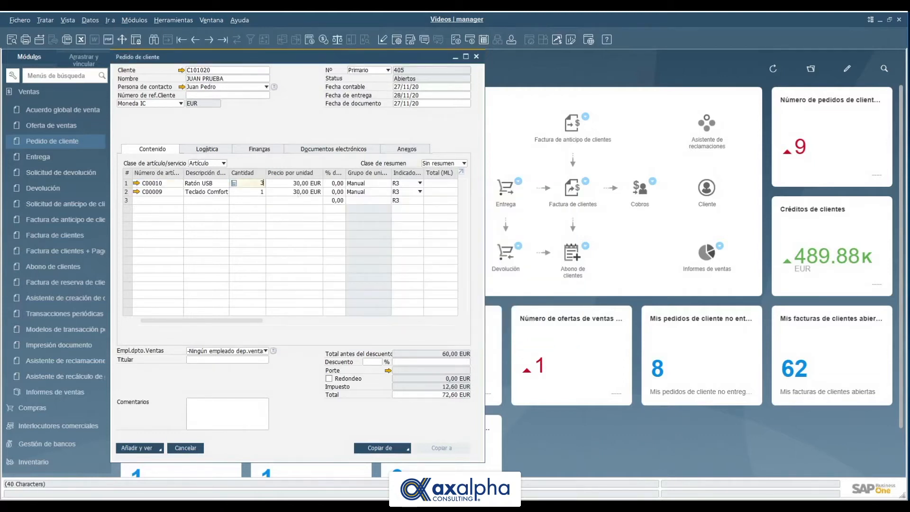
{"action": "left_click", "coordinate": [248, 191]}
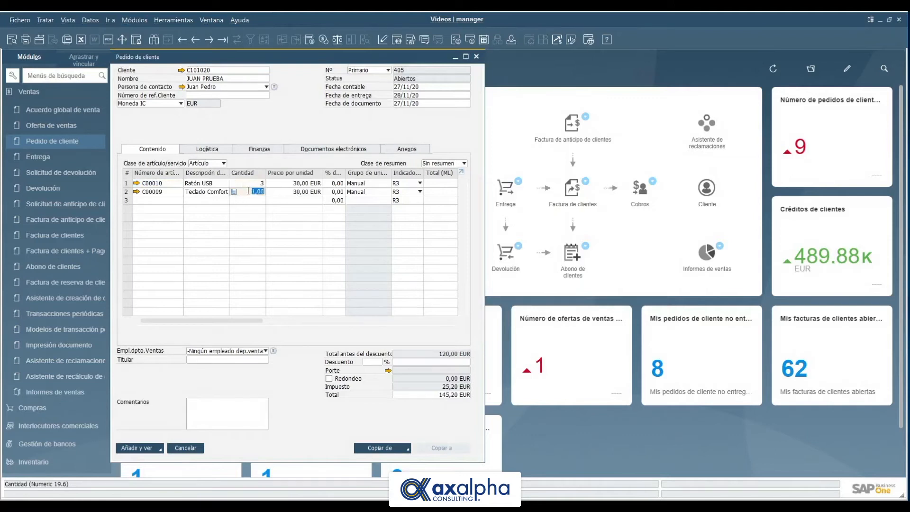
{"action": "type", "text": "4"}
{"action": "key", "text": "Tab"}
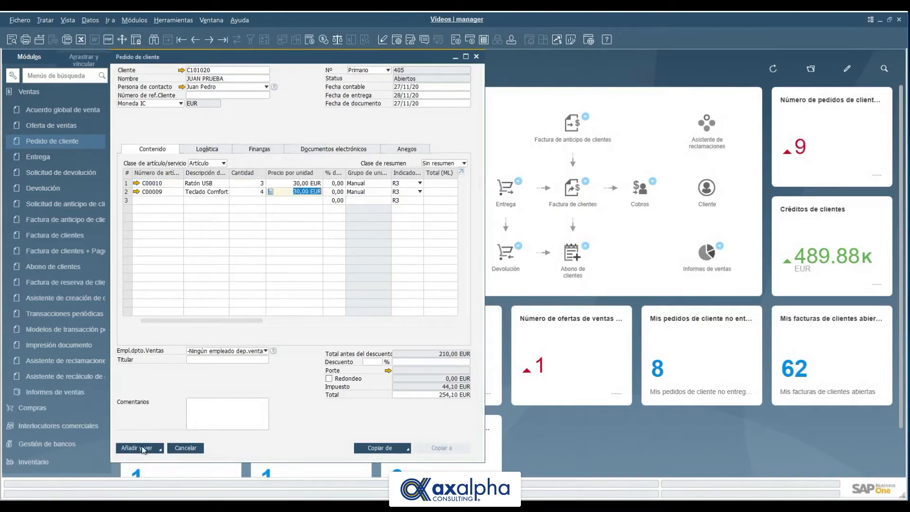
{"action": "left_click", "coordinate": [297, 245]}
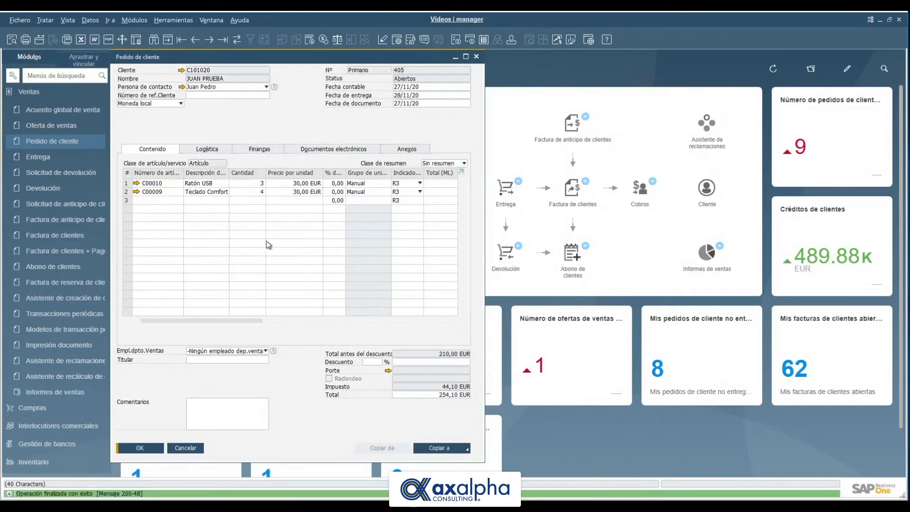
Create a partial delivery from the order with quantity 2 of Ratón USB and 1 of Teclado Comfort USB, and confirm adding it
{"action": "left_click", "coordinate": [466, 449]}
{"action": "left_click", "coordinate": [447, 422]}
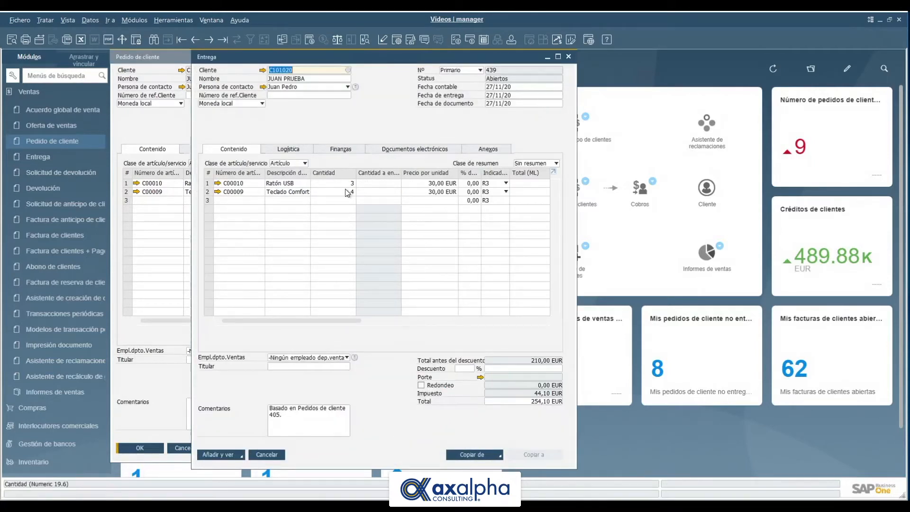
{"action": "left_click", "coordinate": [339, 183]}
{"action": "type", "text": "2"}
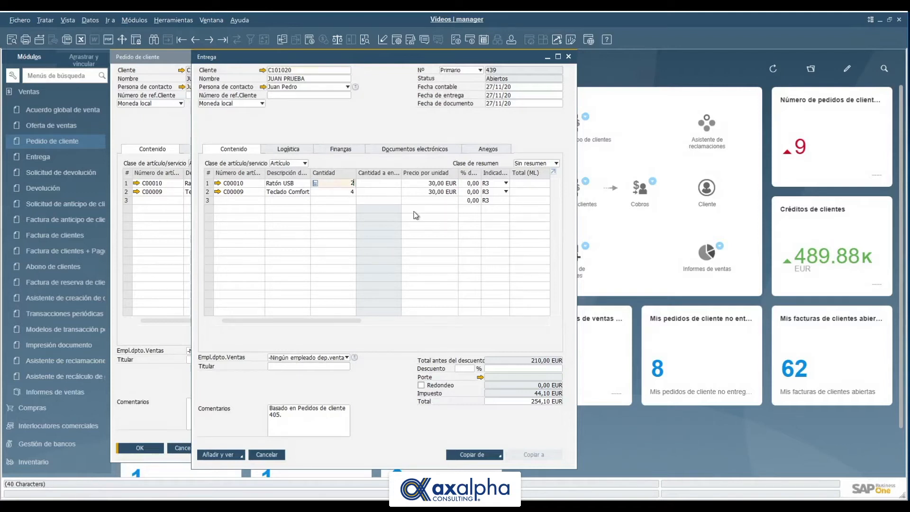
{"action": "key", "text": "Down"}
{"action": "type", "text": "1"}
{"action": "key", "text": "Tab"}
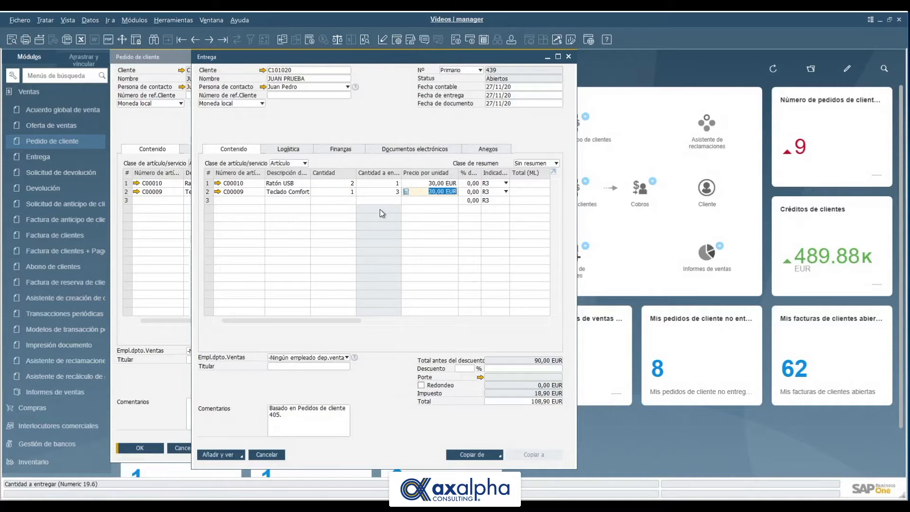
{"action": "left_click", "coordinate": [211, 454]}
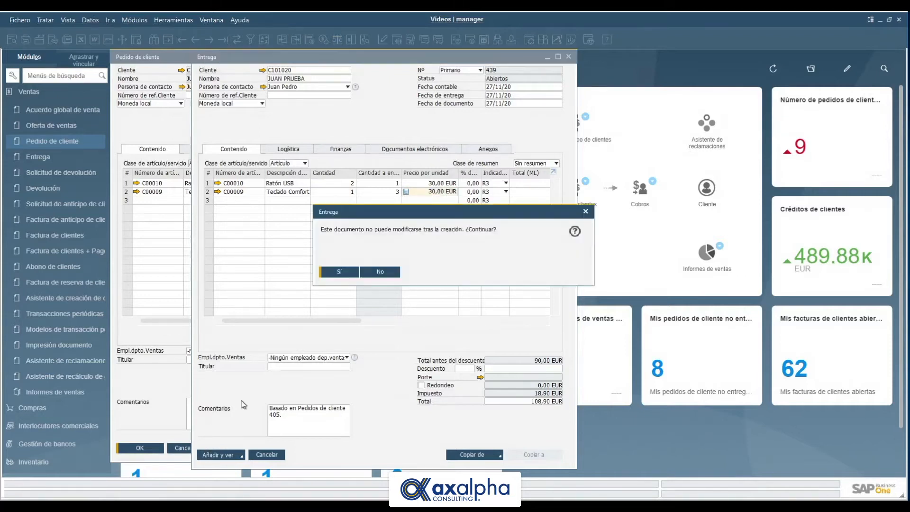
{"action": "left_click", "coordinate": [342, 276]}
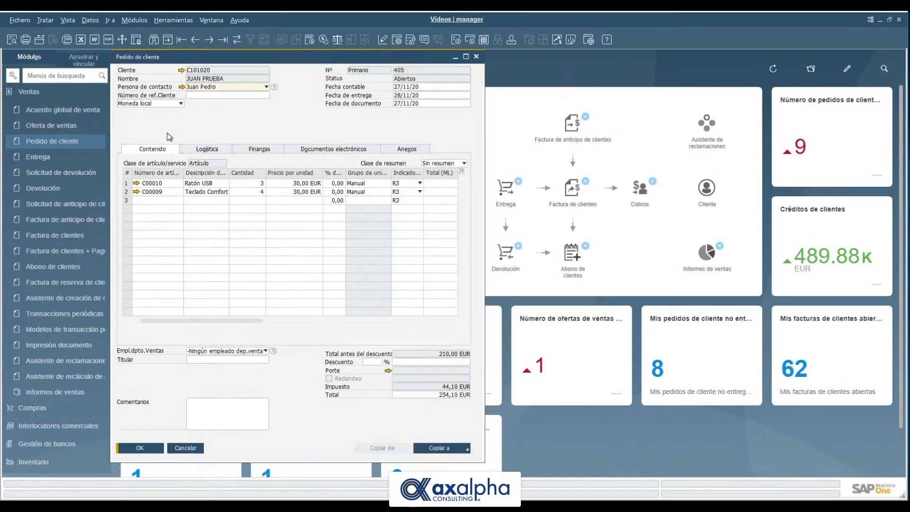
Copy the order's pending quantities to a second delivery and confirm adding it
{"action": "left_click", "coordinate": [465, 448]}
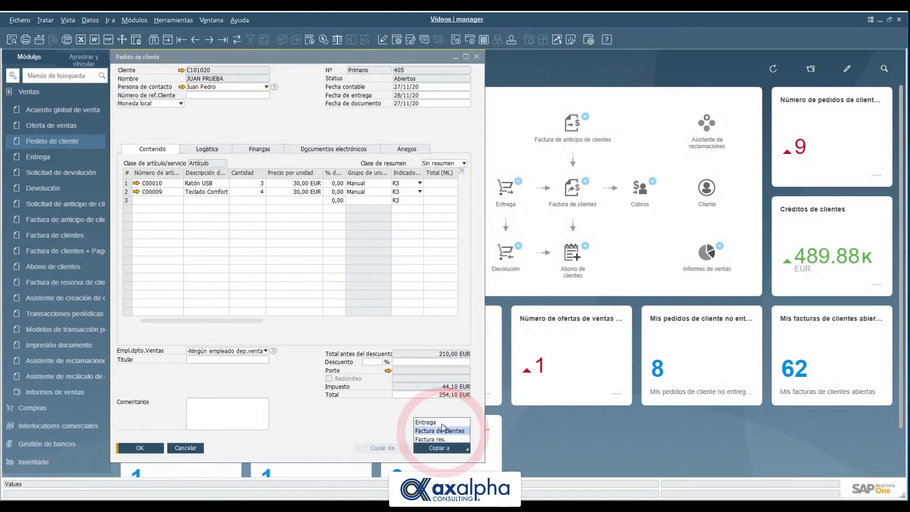
{"action": "left_click", "coordinate": [441, 423]}
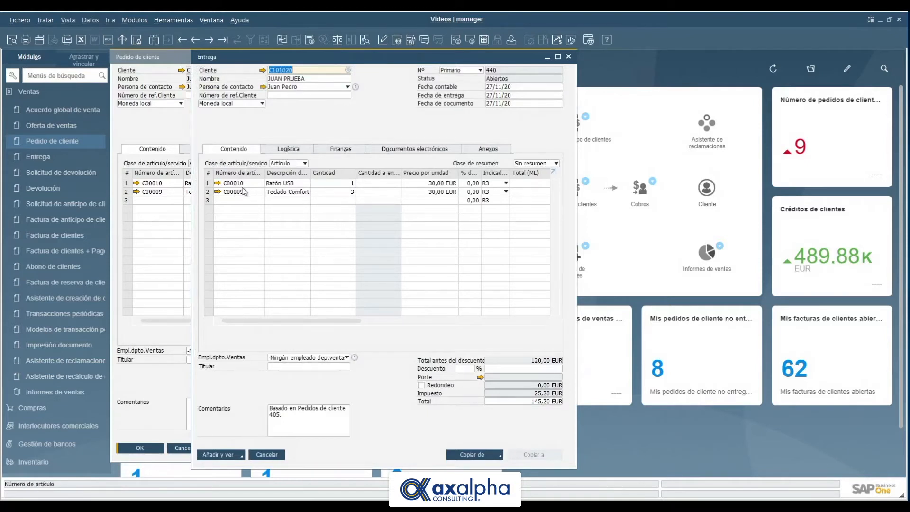
{"action": "left_click", "coordinate": [222, 456]}
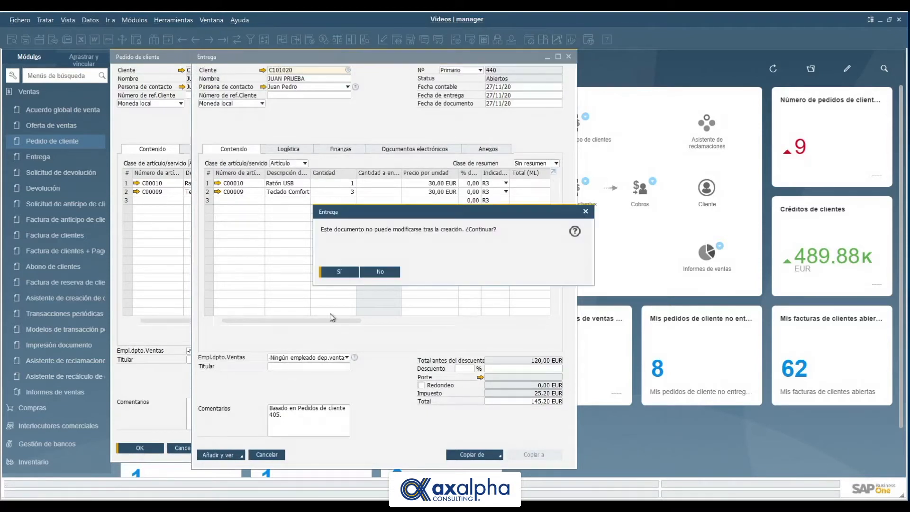
{"action": "left_click", "coordinate": [347, 274]}
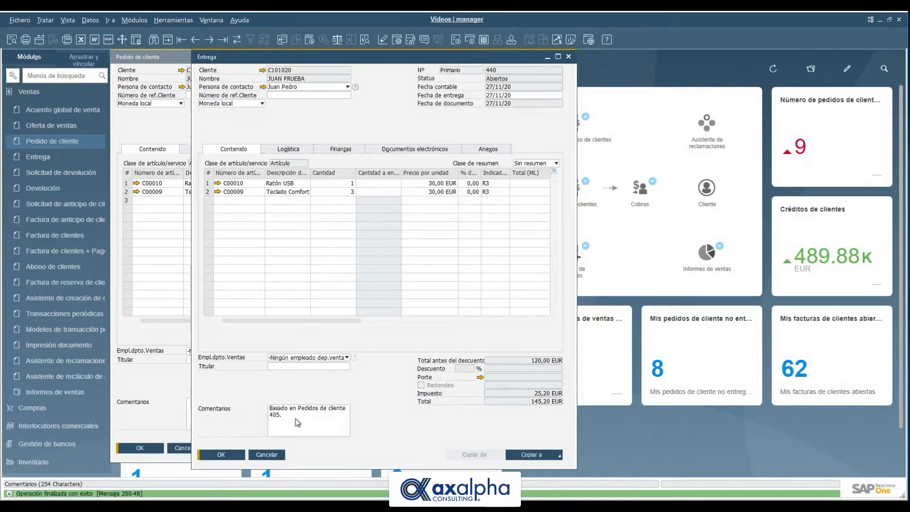
Review the previous delivery record based on the same sales order
{"action": "left_click", "coordinate": [196, 40]}
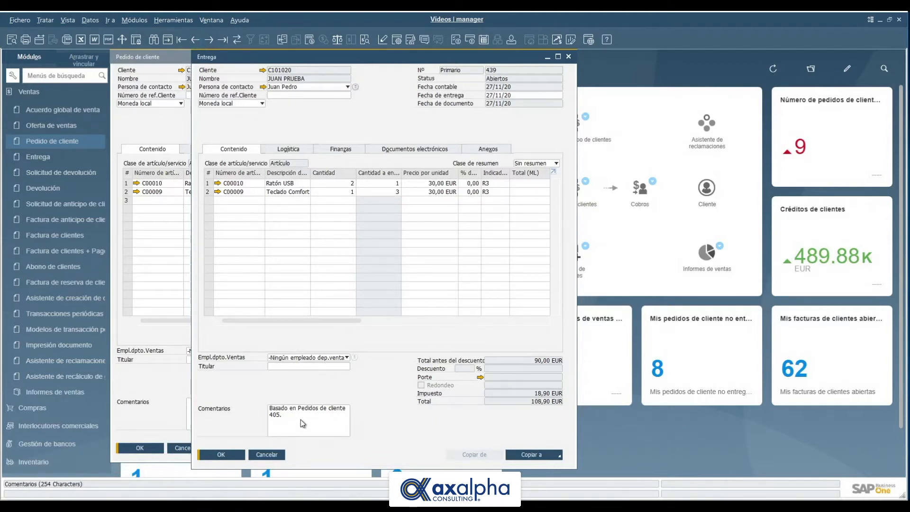
{"action": "right_click", "coordinate": [356, 124]}
{"action": "left_click", "coordinate": [392, 258]}
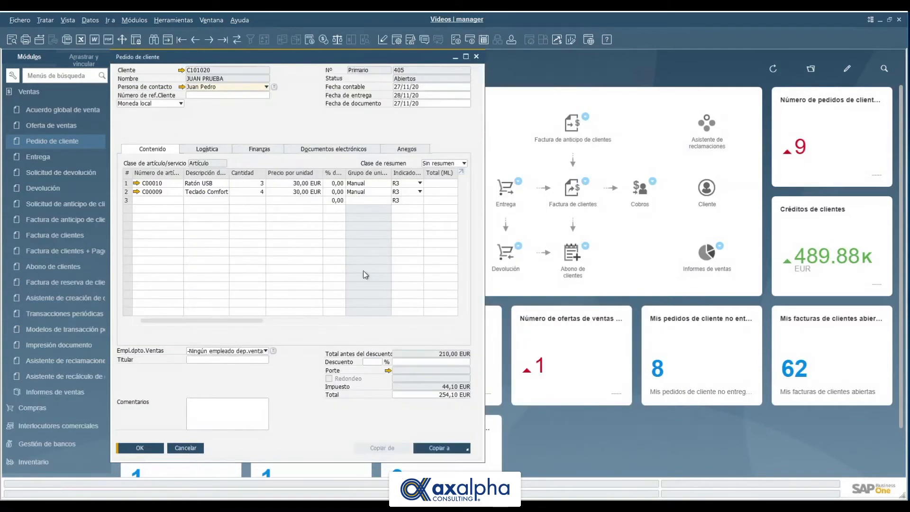
Close the sales order and start a new delivery for the first customer in the business partner list
{"action": "left_click", "coordinate": [477, 56]}
{"action": "left_click", "coordinate": [507, 191]}
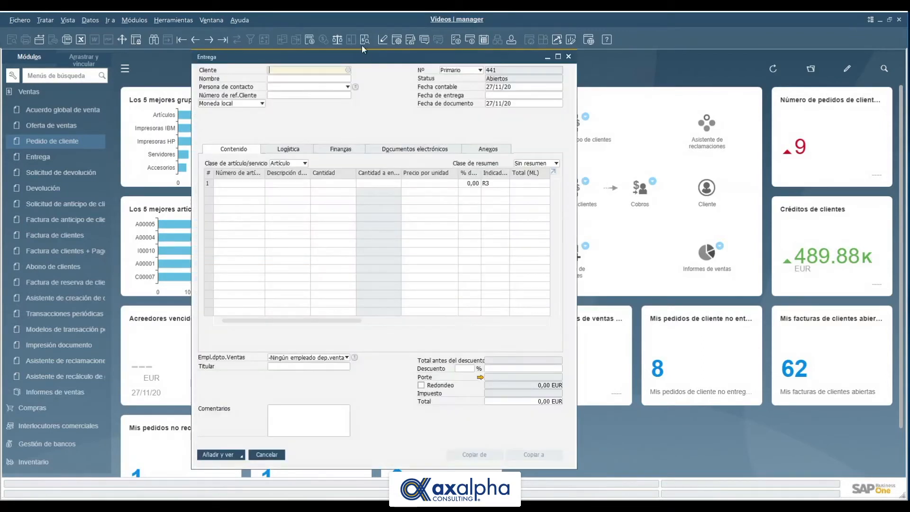
{"action": "left_click", "coordinate": [349, 70]}
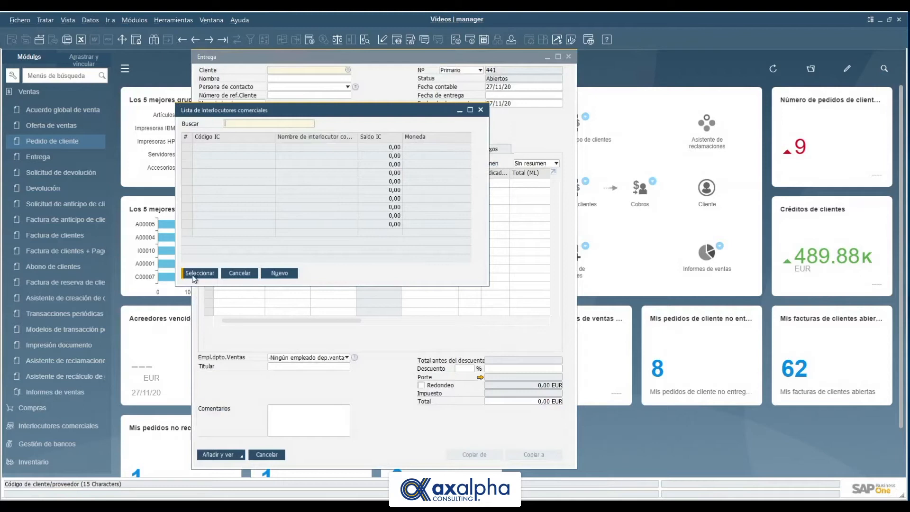
{"action": "left_click", "coordinate": [196, 274]}
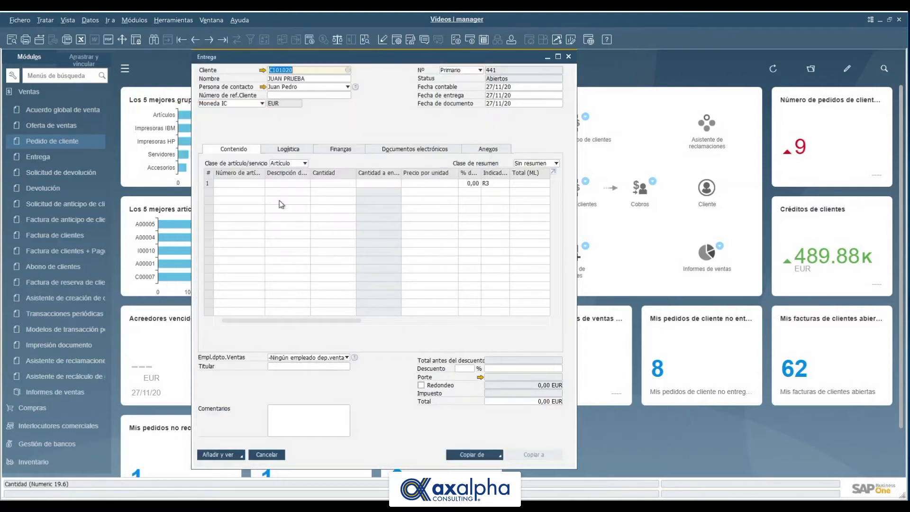
Copy all data from the customer's second listed sales order into the delivery, using the current exchange rate, and confirm adding it
{"action": "left_click", "coordinate": [497, 456]}
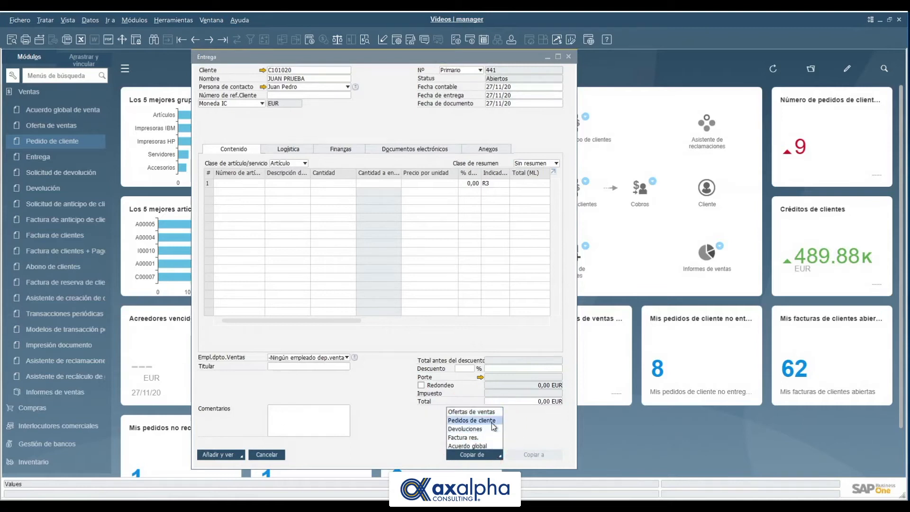
{"action": "left_click", "coordinate": [491, 420]}
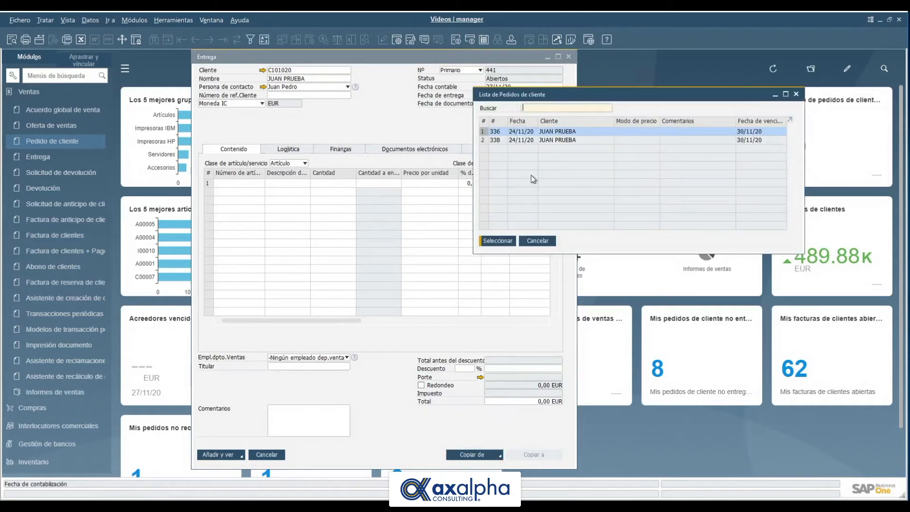
{"action": "left_click", "coordinate": [497, 140]}
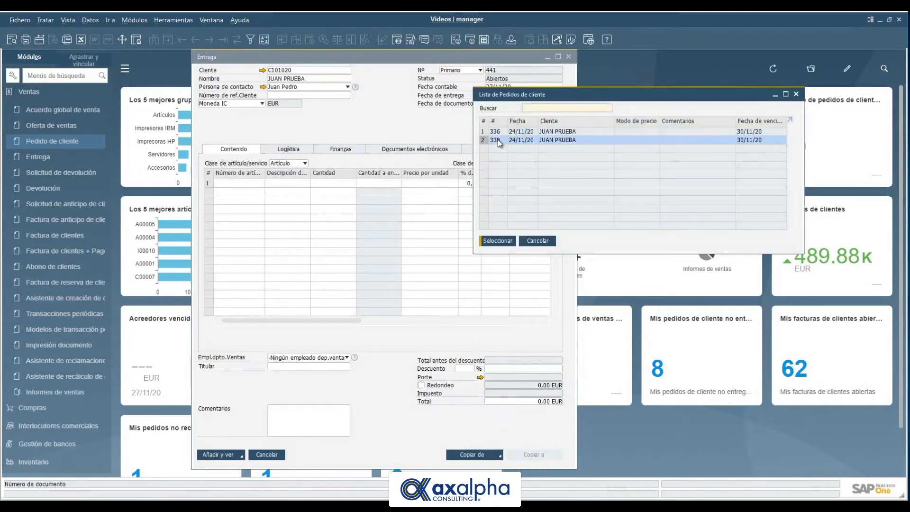
{"action": "left_click", "coordinate": [497, 240]}
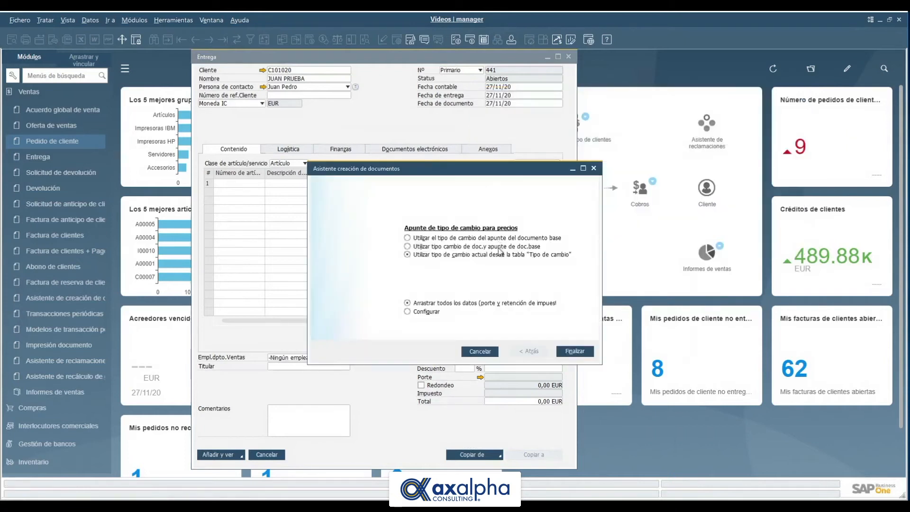
{"action": "left_click", "coordinate": [573, 351]}
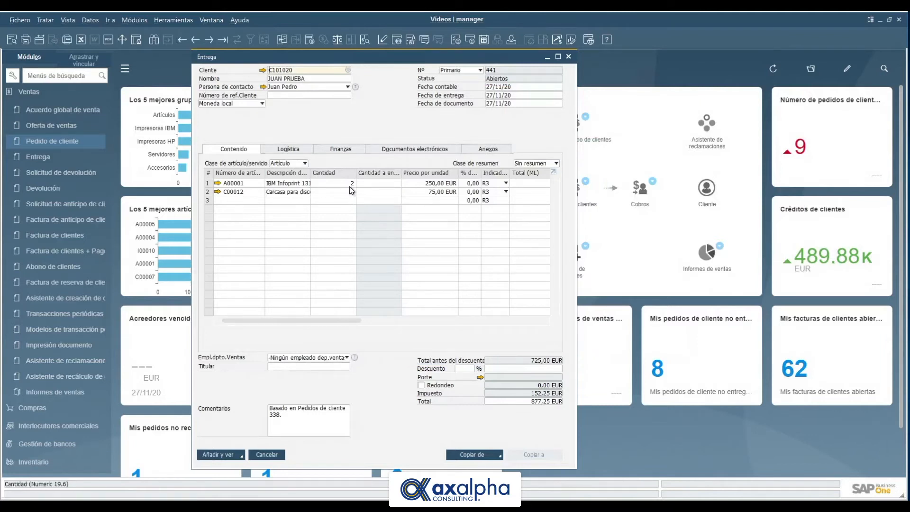
{"action": "left_click", "coordinate": [219, 455]}
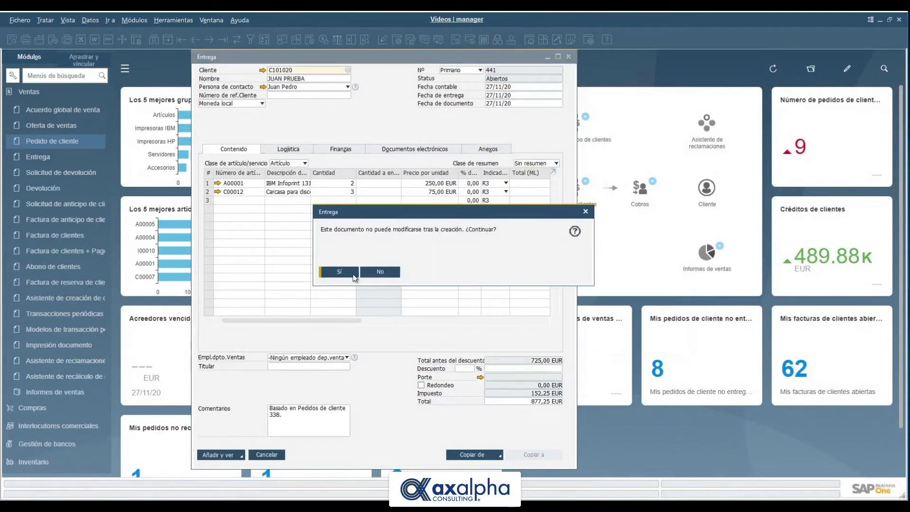
{"action": "left_click", "coordinate": [340, 272]}
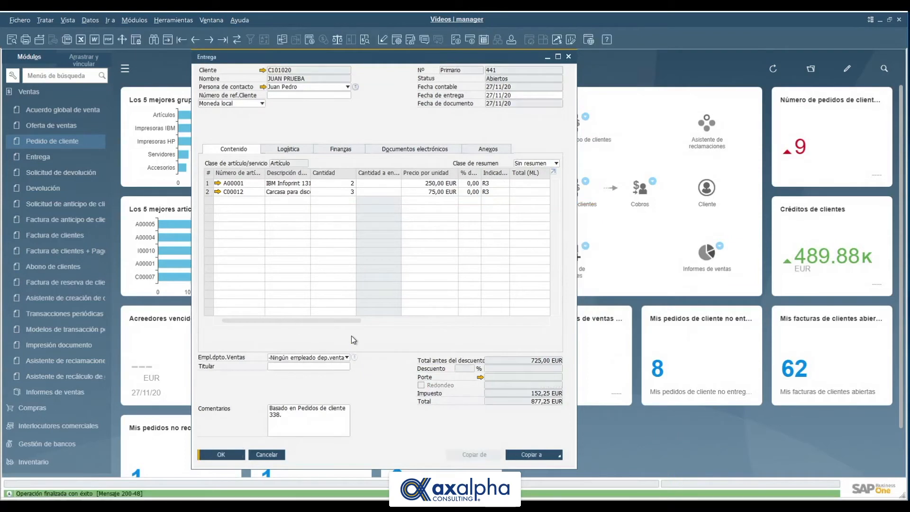
Examine the delivery's relationship map linking it to its sales order, then close the map and the delivery
{"action": "right_click", "coordinate": [346, 126]}
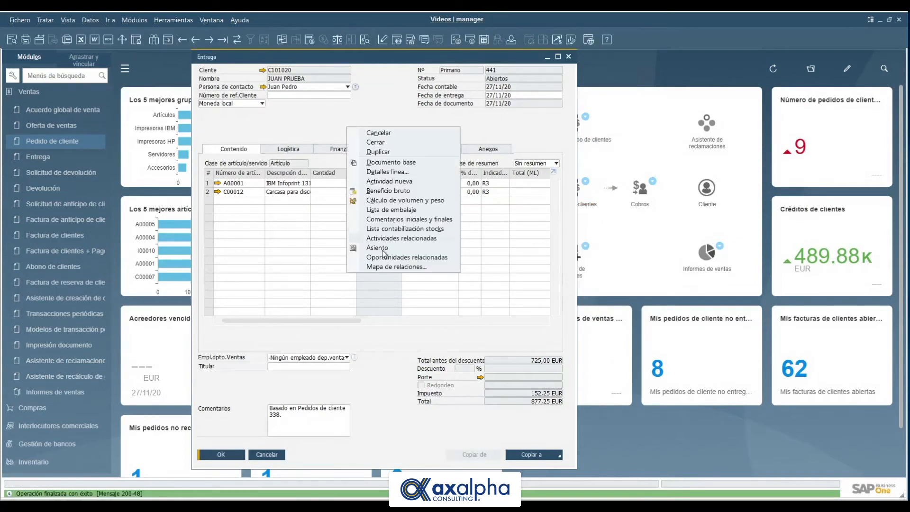
{"action": "left_click", "coordinate": [373, 267]}
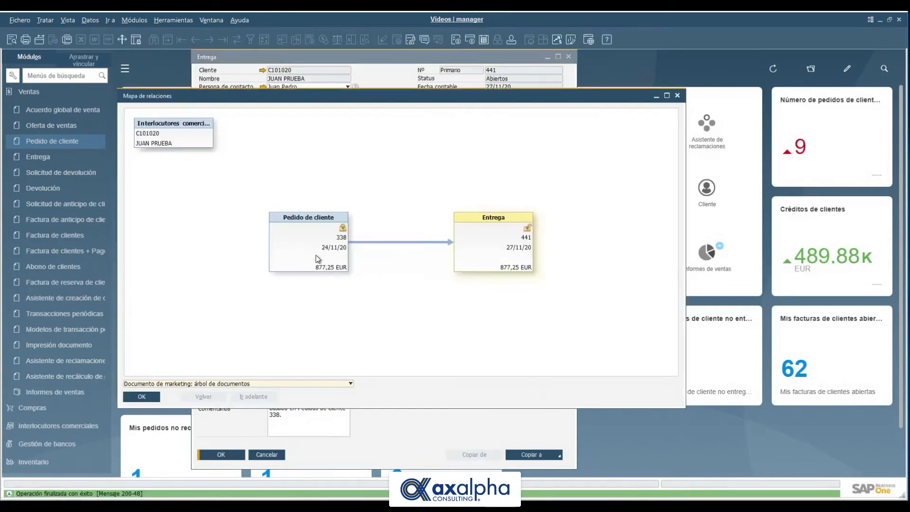
{"action": "left_click_drag", "start_coordinate": [314, 251], "coordinate": [280, 249]}
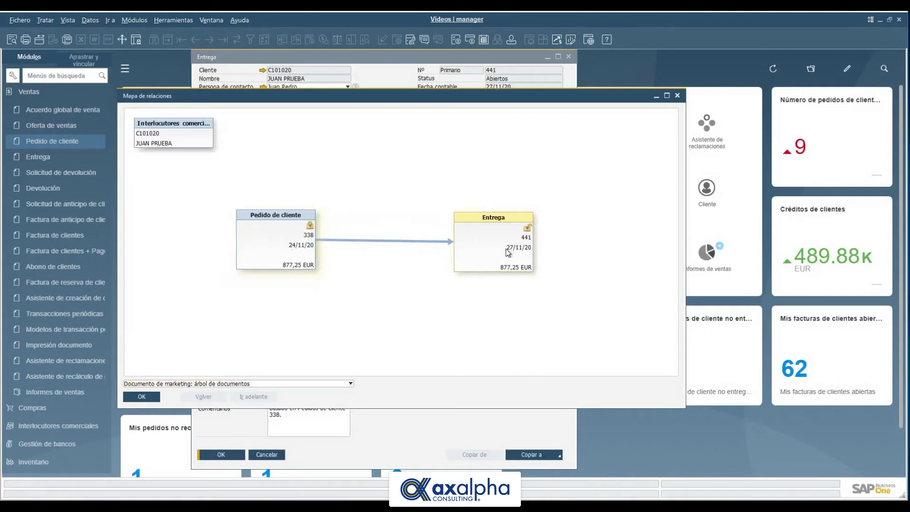
{"action": "left_click", "coordinate": [677, 96]}
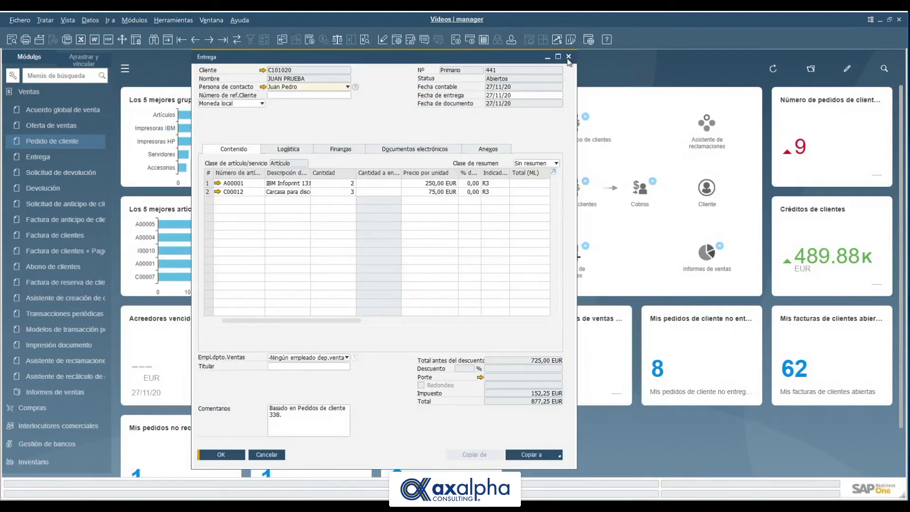
{"action": "left_click", "coordinate": [568, 57]}
Start a new sales order for the first customer in the business partner list with delivery date 29/11/20
{"action": "left_click", "coordinate": [439, 187]}
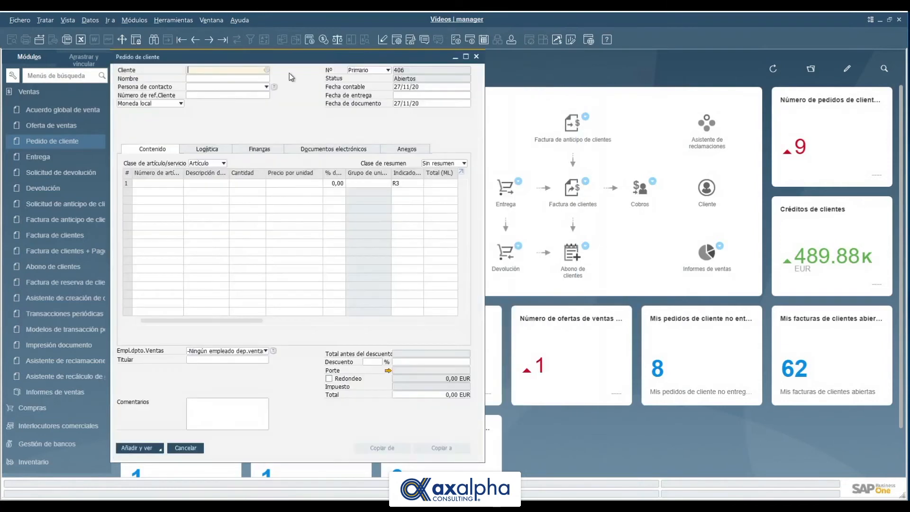
{"action": "left_click", "coordinate": [267, 71]}
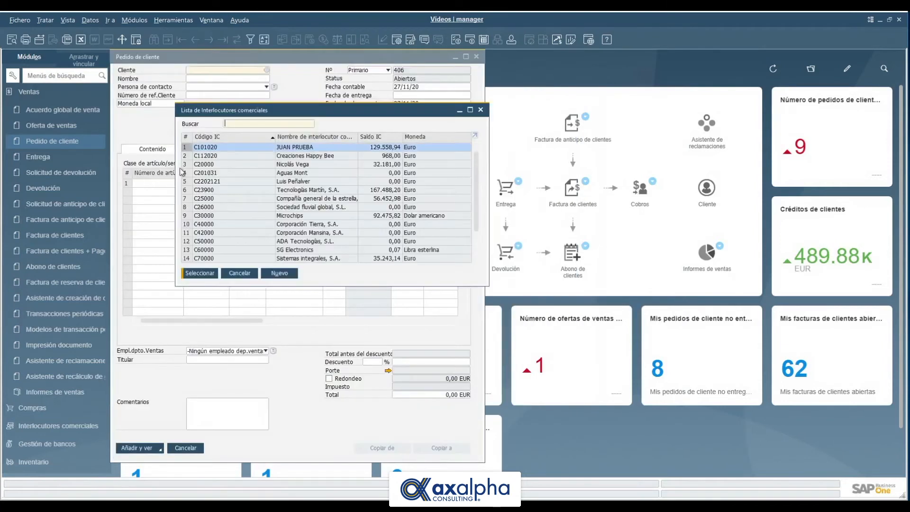
{"action": "left_click", "coordinate": [201, 273]}
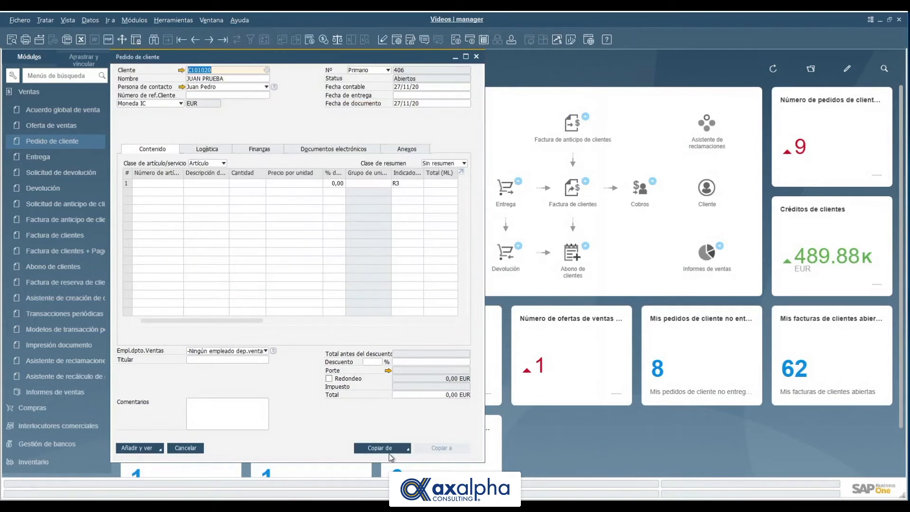
{"action": "left_click", "coordinate": [415, 94]}
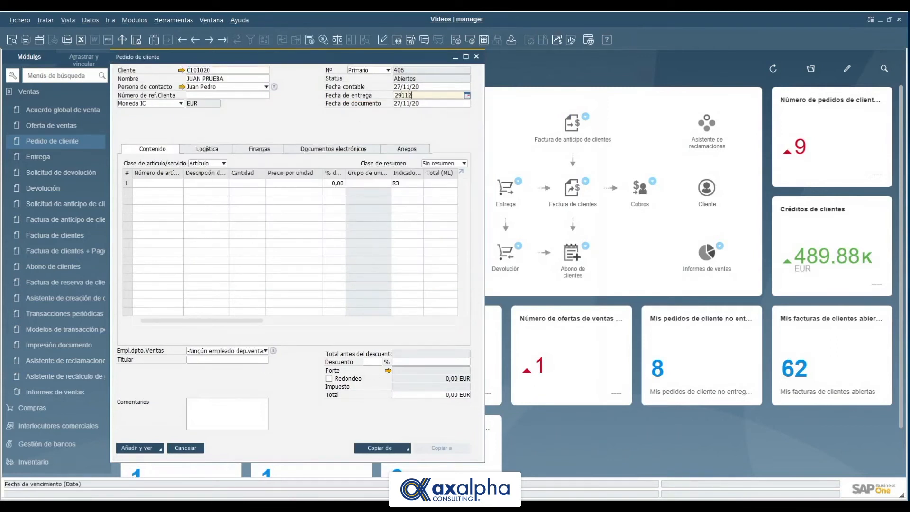
{"action": "type", "text": "291120"}
{"action": "key", "text": "Tab"}
Enter item C00009 Teclado Comfort USB with quantity 10 in the sales order and add the order
{"action": "left_click", "coordinate": [167, 182]}
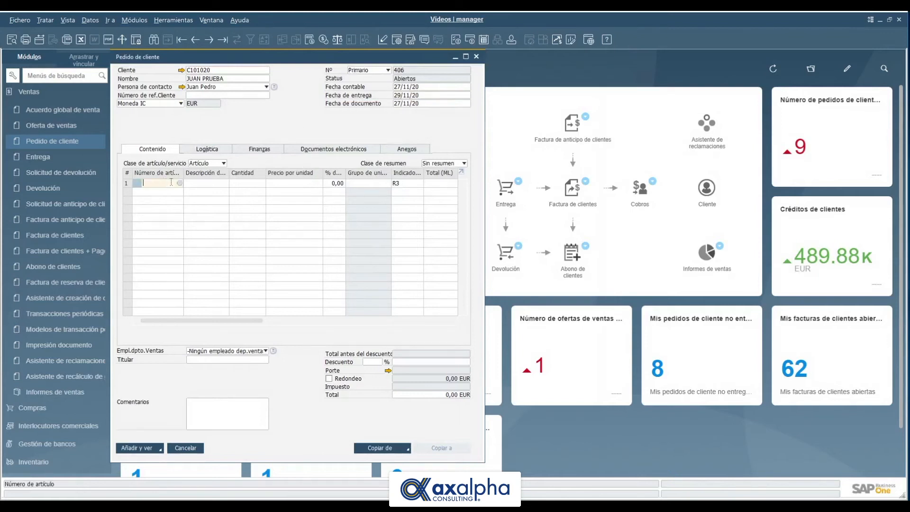
{"action": "left_click", "coordinate": [180, 184]}
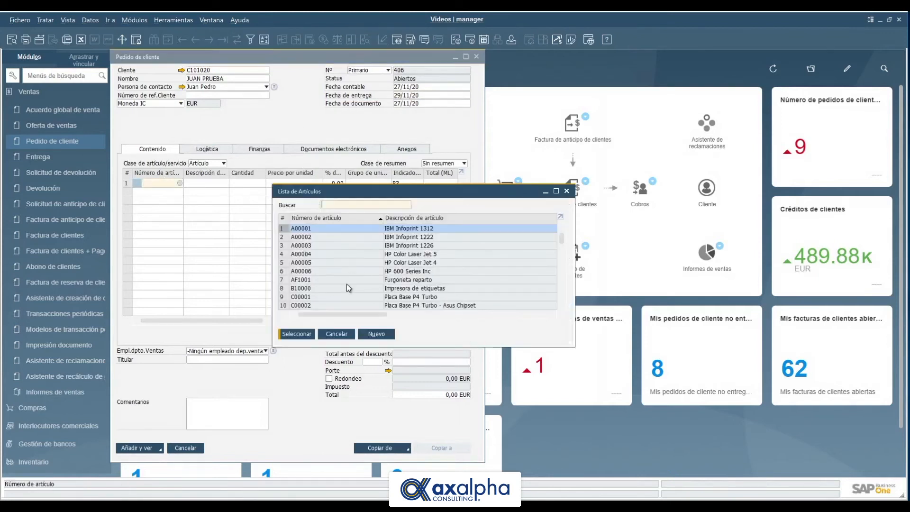
{"action": "scroll", "coordinate": [346, 285], "scroll_direction": "down", "scroll_amount": 6}
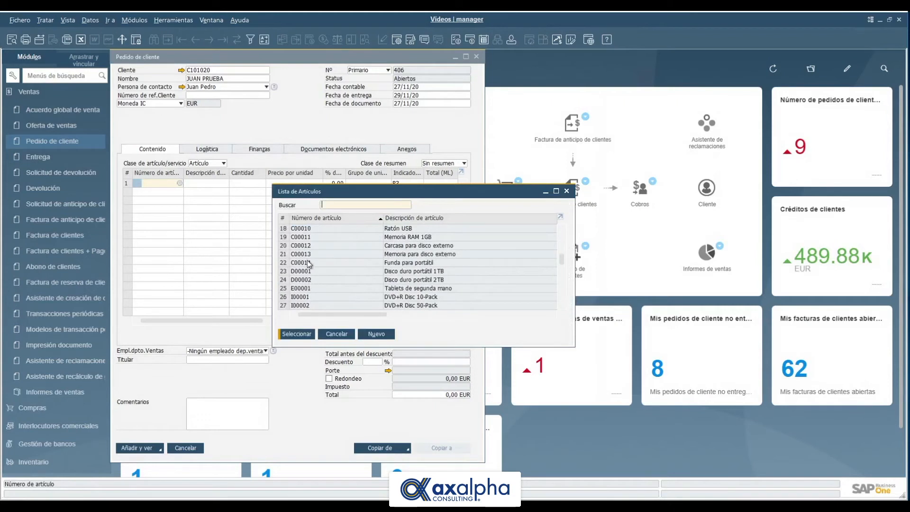
{"action": "left_click", "coordinate": [301, 237]}
{"action": "scroll", "coordinate": [301, 239], "scroll_direction": "up", "scroll_amount": 1}
{"action": "scroll", "coordinate": [302, 238], "scroll_direction": "down", "scroll_amount": 1}
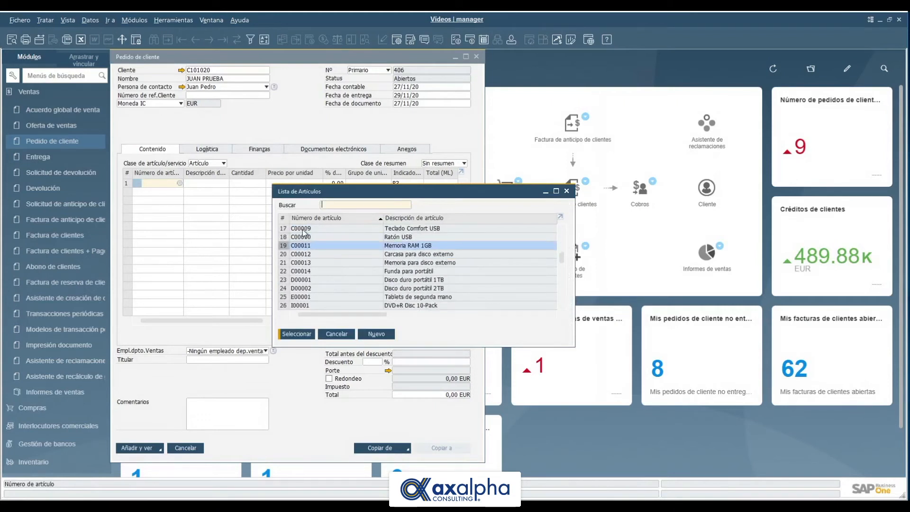
{"action": "left_click", "coordinate": [304, 229]}
{"action": "left_click", "coordinate": [297, 334]}
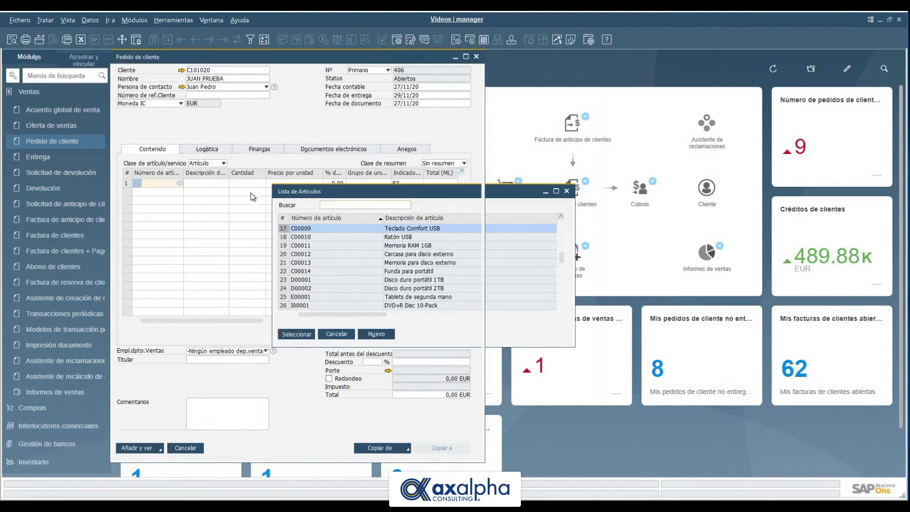
{"action": "left_click", "coordinate": [248, 184]}
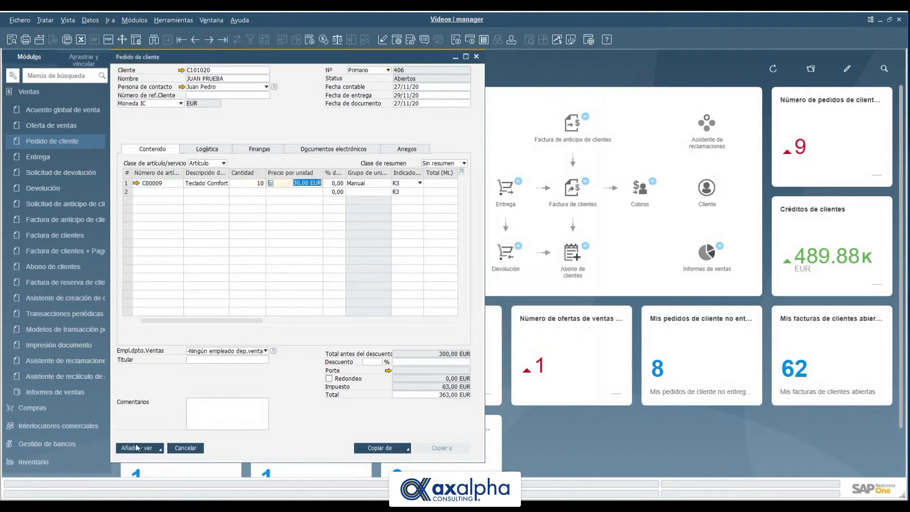
{"action": "left_click", "coordinate": [138, 448]}
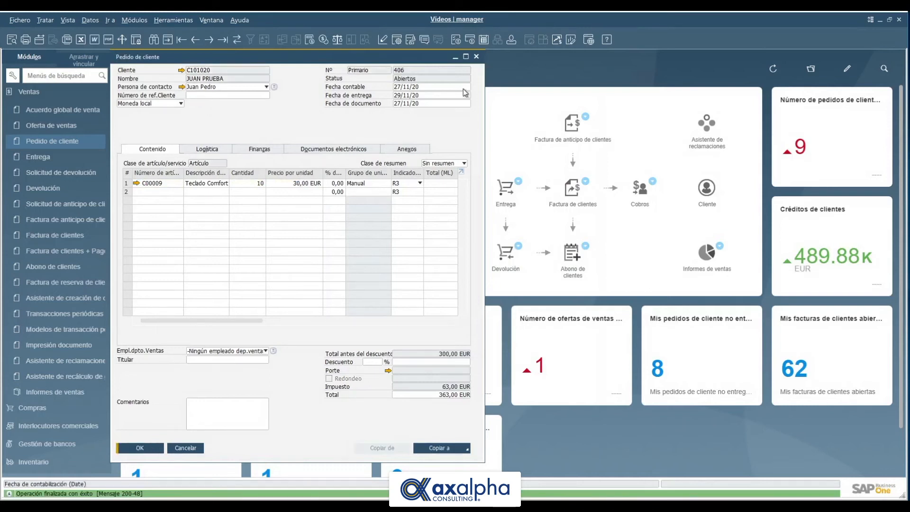
Start a delivery for the first customer in the list and base it on the sales order dated 27/11/20
{"action": "left_click", "coordinate": [506, 190]}
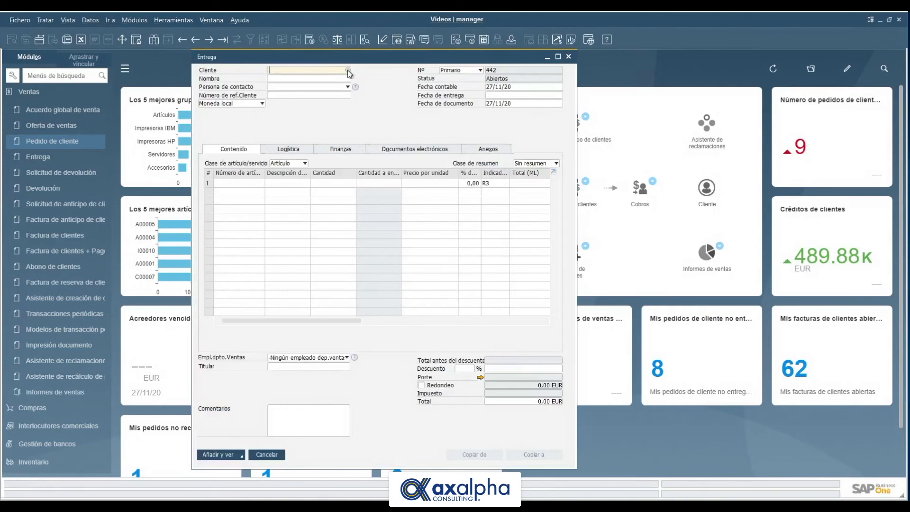
{"action": "left_click", "coordinate": [348, 70]}
{"action": "left_click", "coordinate": [199, 273]}
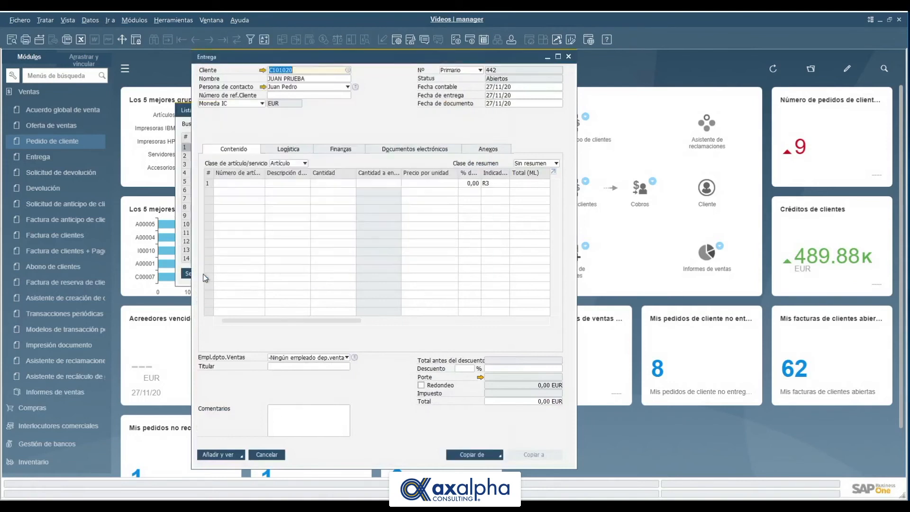
{"action": "left_click", "coordinate": [501, 456]}
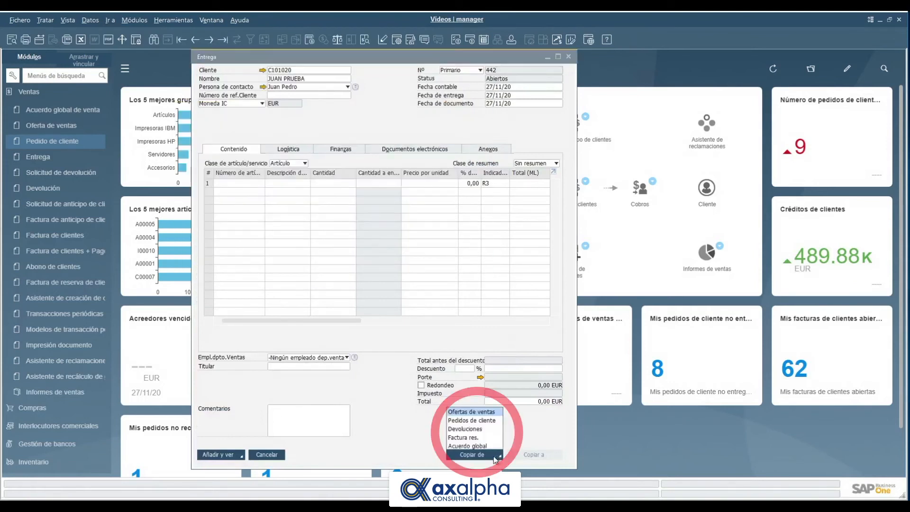
{"action": "left_click", "coordinate": [466, 418]}
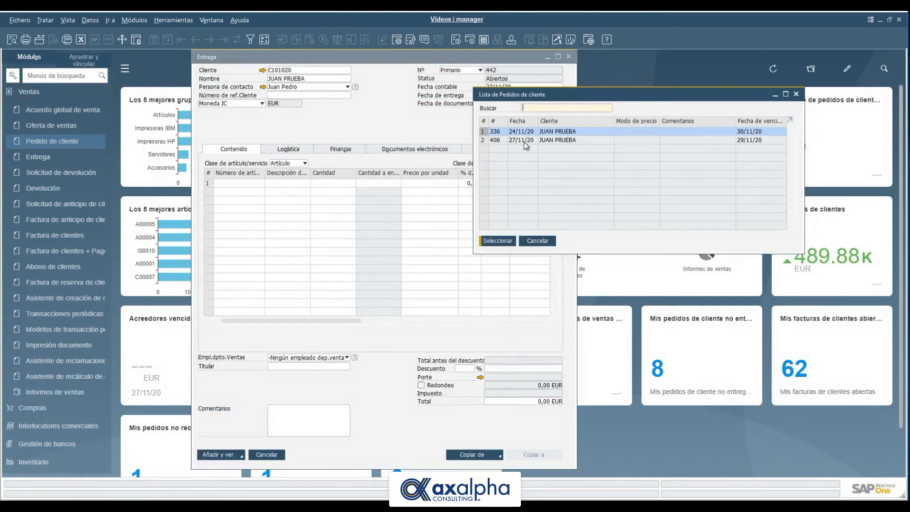
{"action": "left_click", "coordinate": [522, 140]}
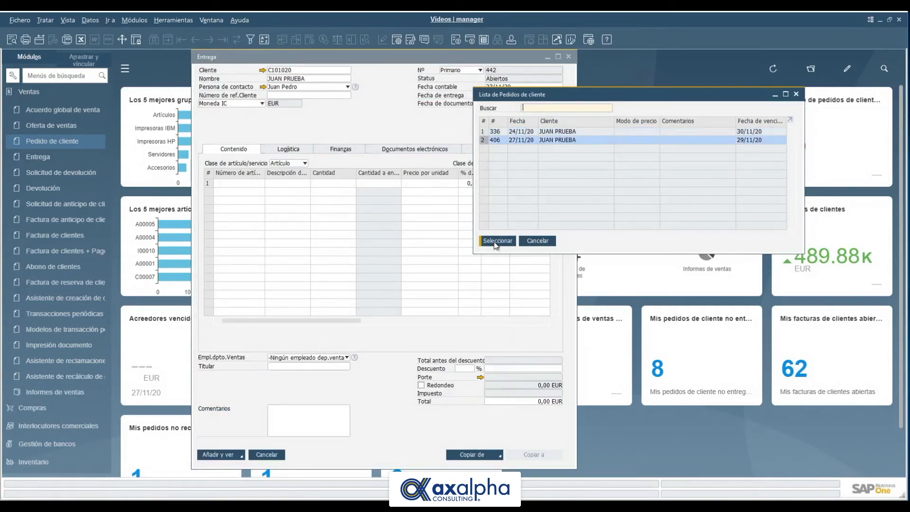
{"action": "left_click", "coordinate": [496, 241]}
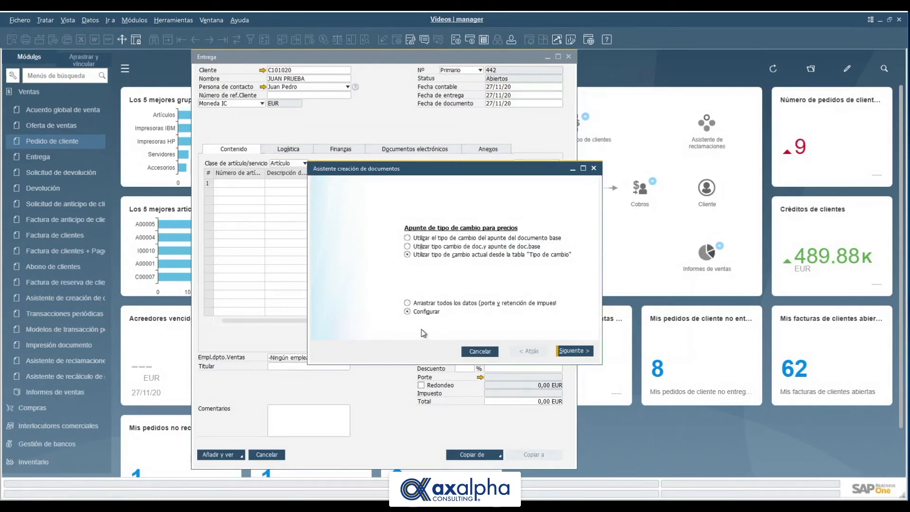
Configure the copy to deliver only 3 units of Teclado Comfort USB and confirm adding the partial delivery
{"action": "left_click", "coordinate": [573, 351]}
{"action": "left_click", "coordinate": [575, 351]}
{"action": "left_click_drag", "start_coordinate": [386, 327], "coordinate": [428, 327]}
{"action": "left_click", "coordinate": [496, 241]}
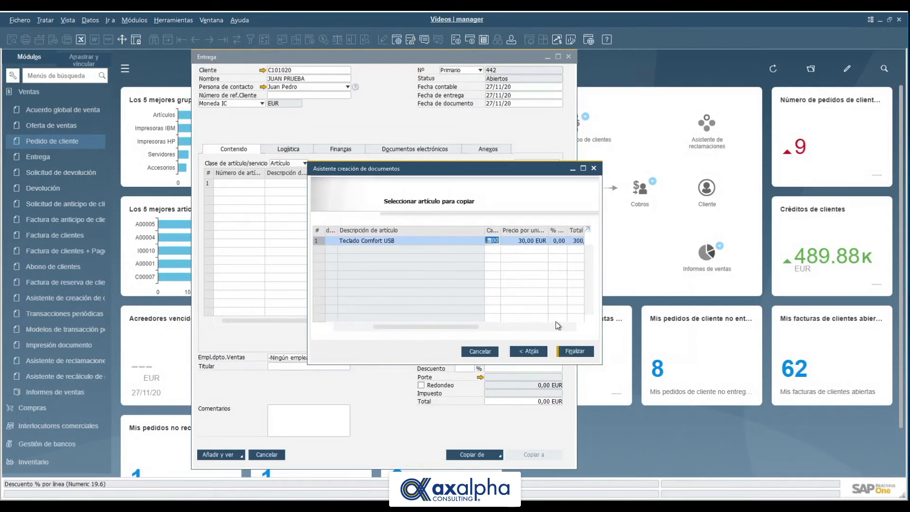
{"action": "type", "text": "3"}
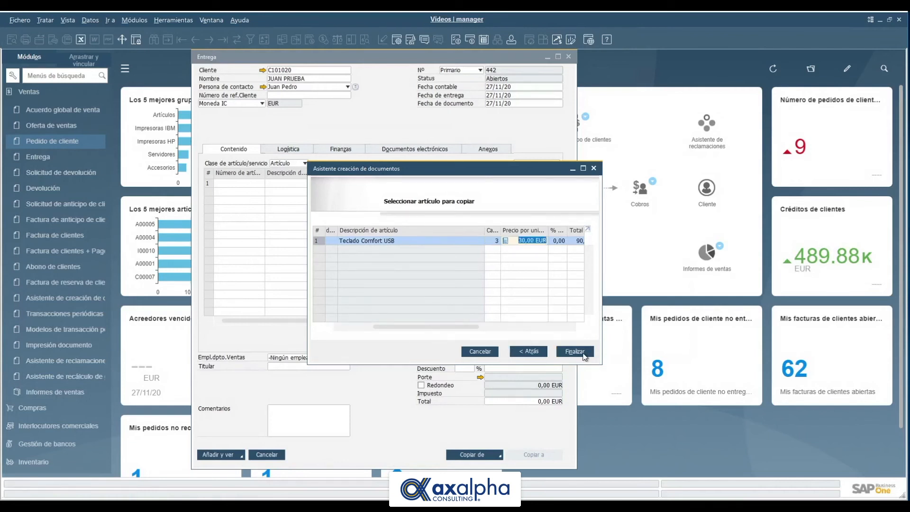
{"action": "left_click", "coordinate": [583, 355]}
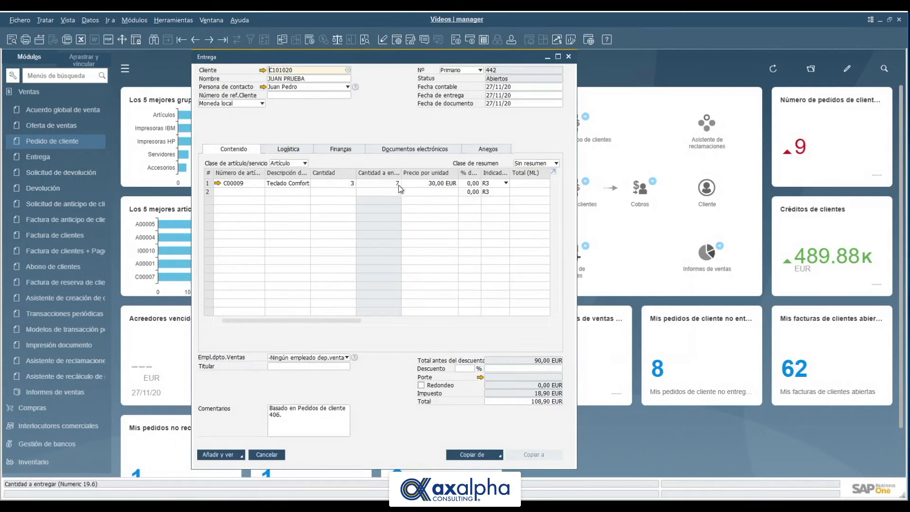
{"action": "left_click", "coordinate": [216, 455]}
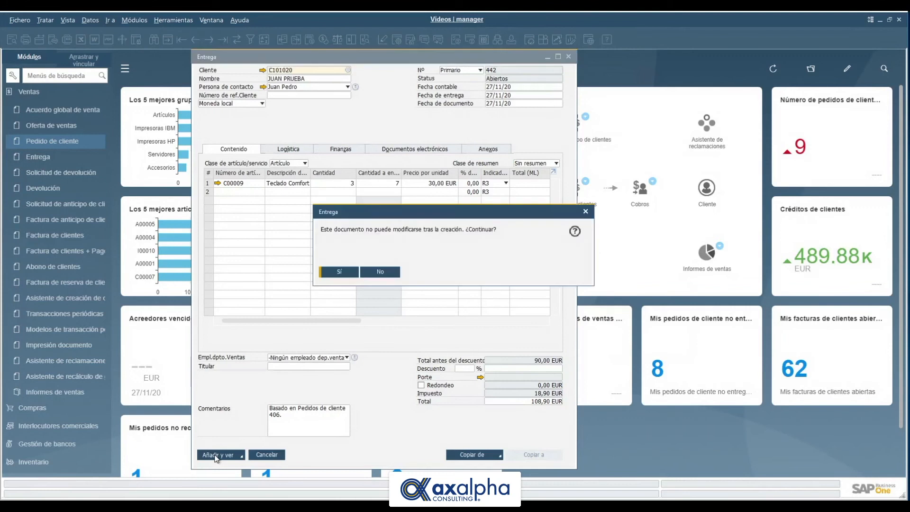
{"action": "left_click", "coordinate": [345, 272]}
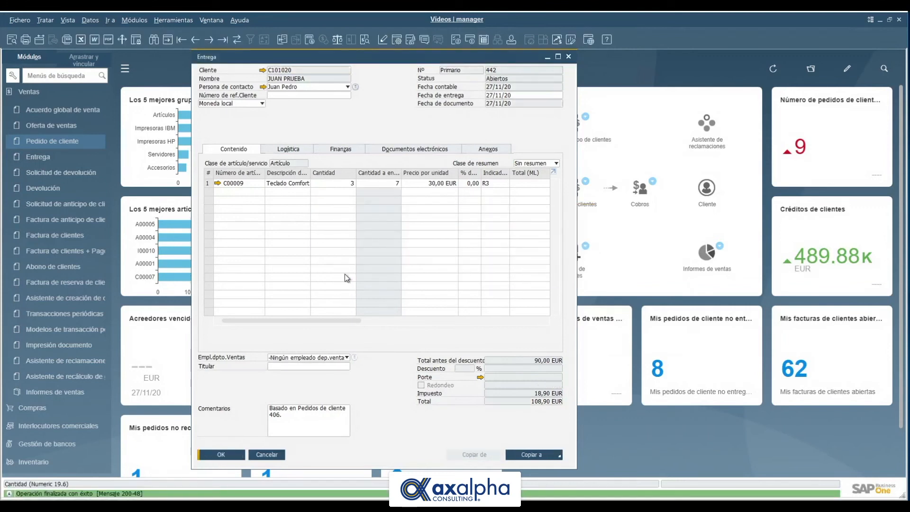
Start a new delivery for the first customer in the list and base it on the sales order dated 27/11/20
{"action": "left_click", "coordinate": [568, 57]}
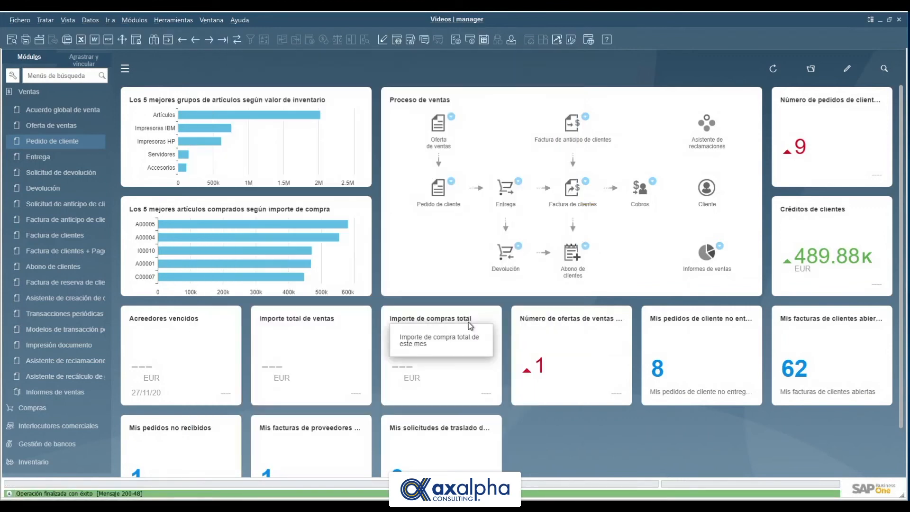
{"action": "left_click", "coordinate": [507, 192]}
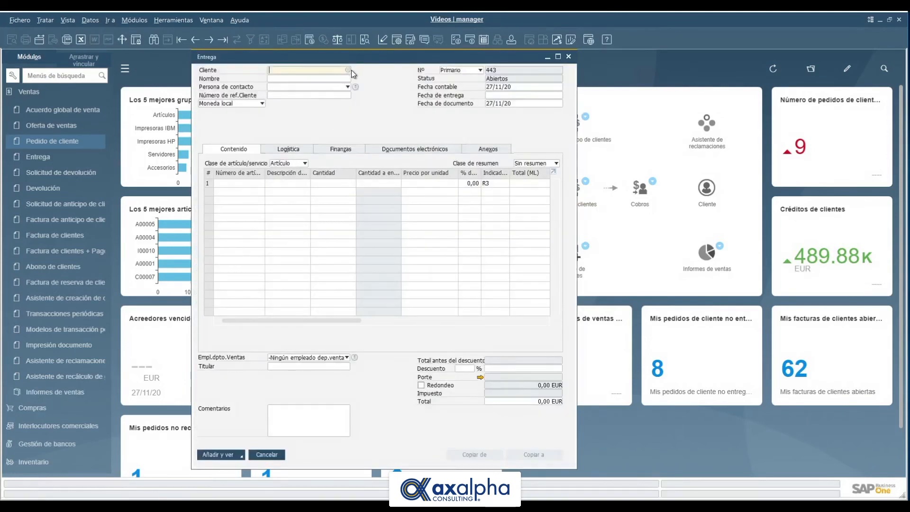
{"action": "left_click", "coordinate": [349, 68]}
{"action": "left_click", "coordinate": [213, 273]}
{"action": "left_click", "coordinate": [500, 456]}
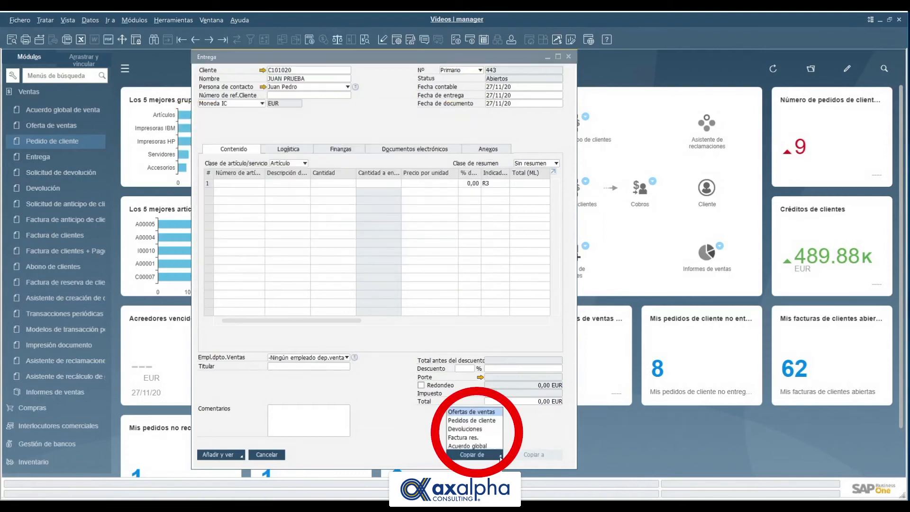
{"action": "left_click", "coordinate": [488, 420]}
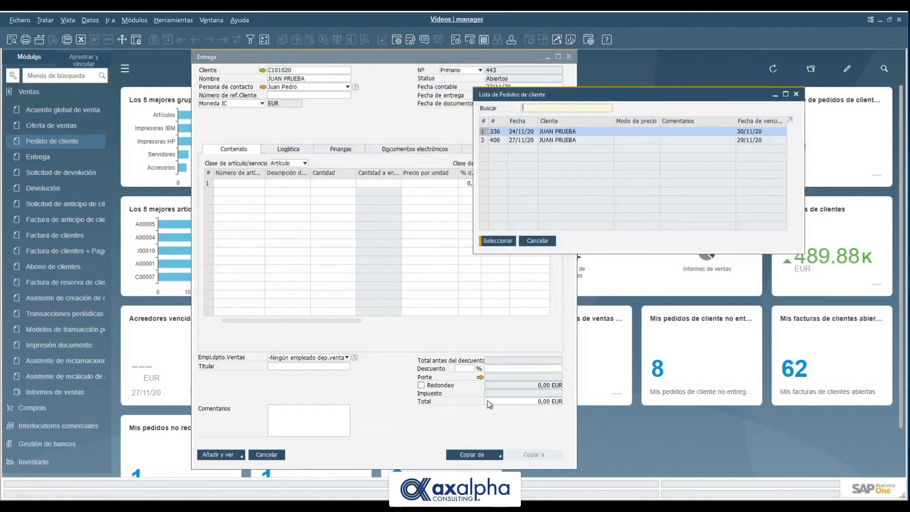
{"action": "left_click", "coordinate": [503, 141]}
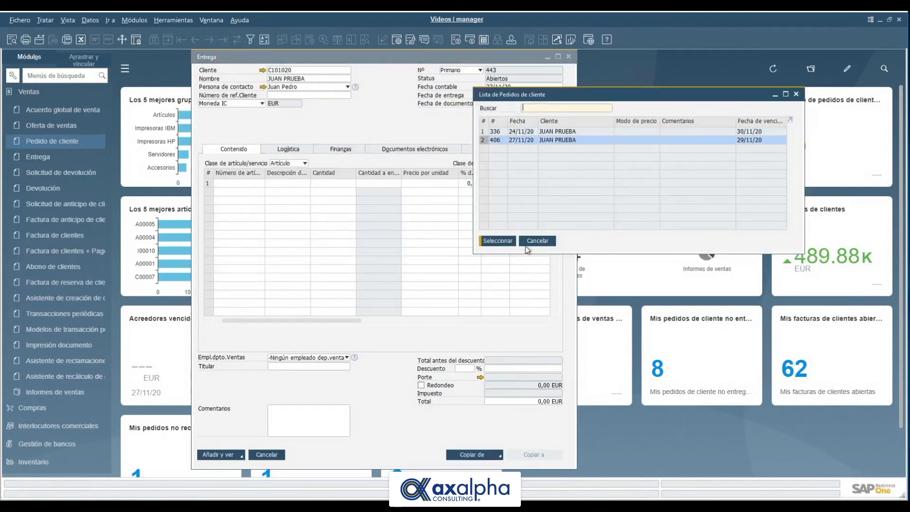
{"action": "left_click", "coordinate": [497, 241]}
Copy the remaining 7 units of Teclado Comfort USB into the delivery, confirm adding it and close the document
{"action": "left_click", "coordinate": [575, 351]}
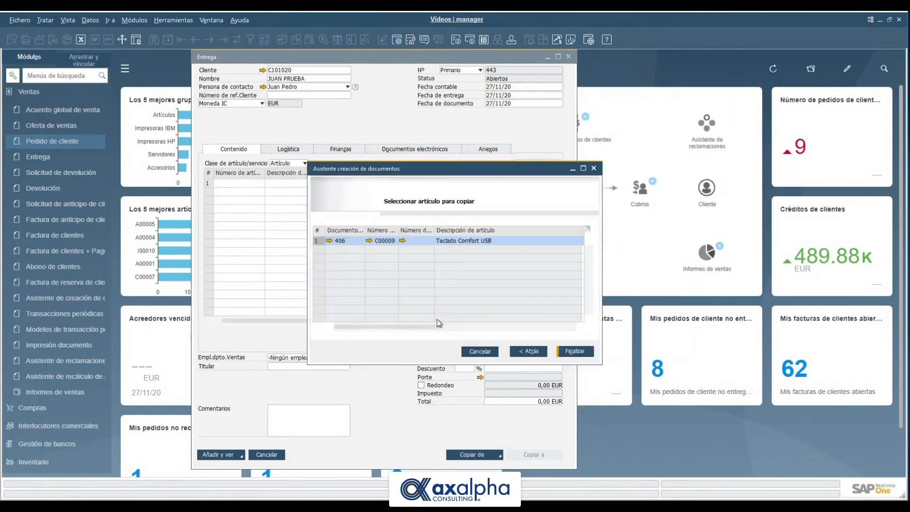
{"action": "left_click", "coordinate": [443, 326]}
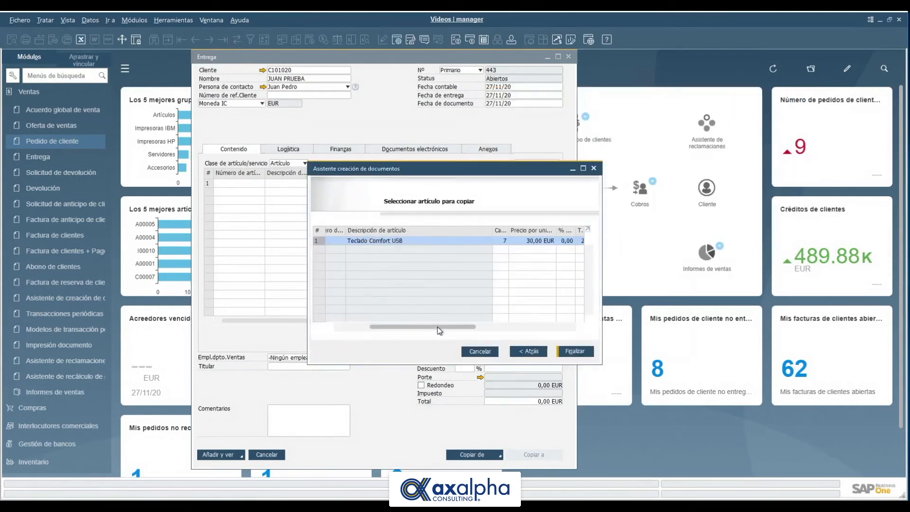
{"action": "left_click", "coordinate": [575, 350]}
{"action": "left_click", "coordinate": [205, 455]}
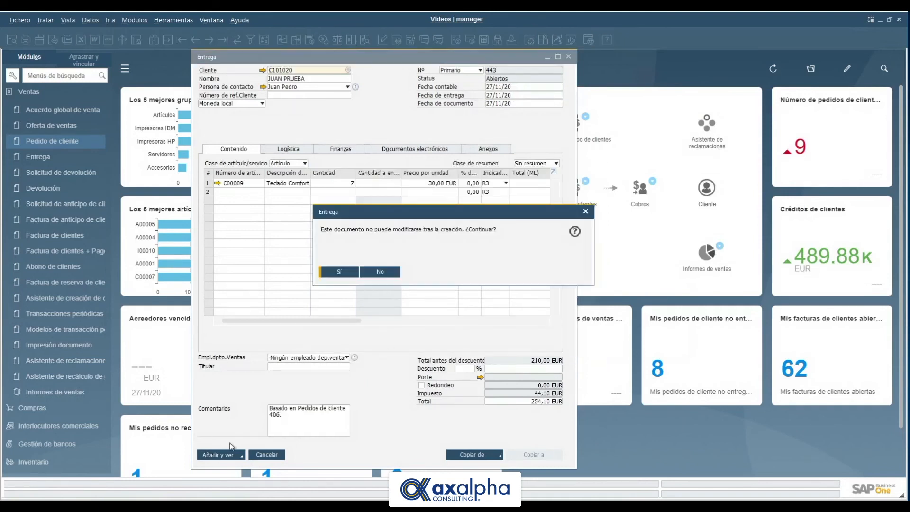
{"action": "left_click", "coordinate": [350, 274]}
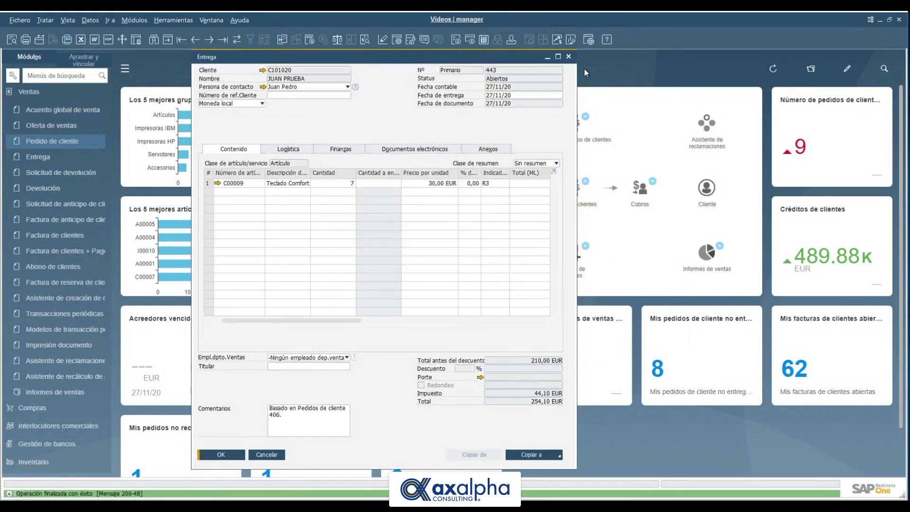
{"action": "left_click", "coordinate": [568, 57]}
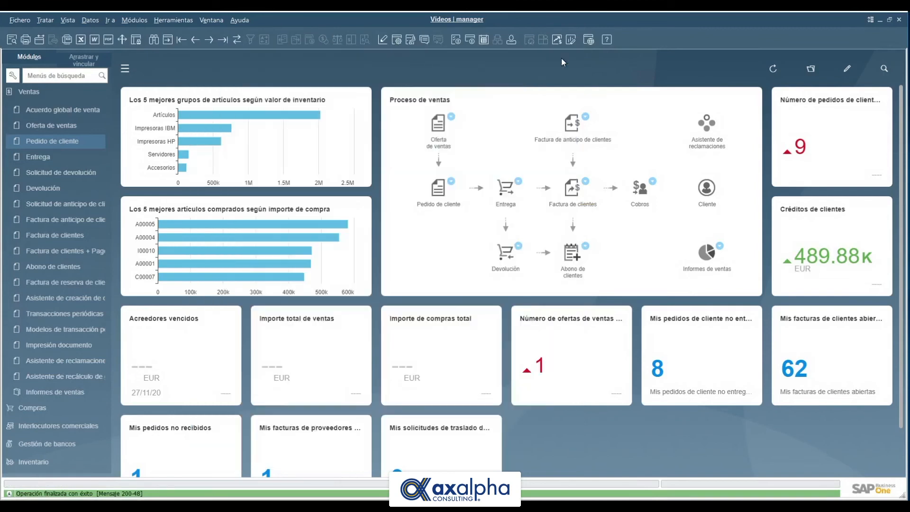
Start a customer invoice for the first customer in the list and bring up that customer's deliveries to copy from
{"action": "mouse_move", "coordinate": [186, 145]}
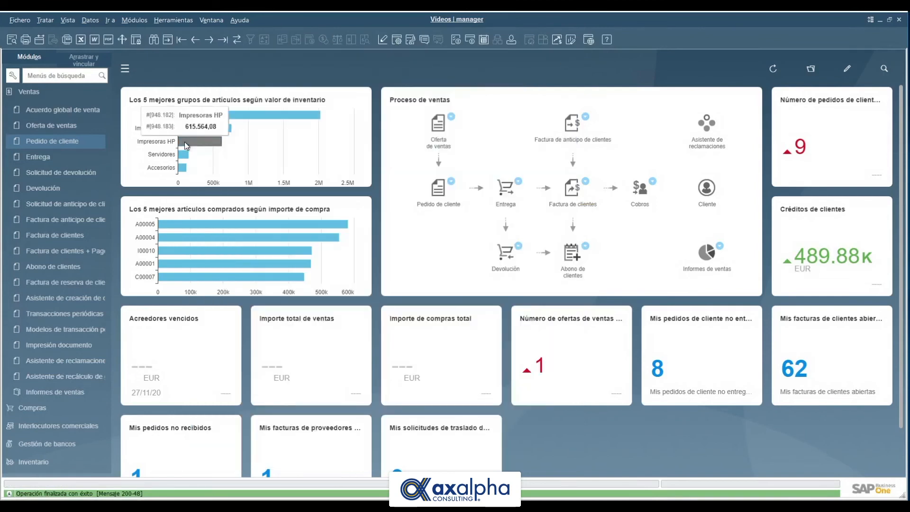
{"action": "left_click", "coordinate": [572, 196]}
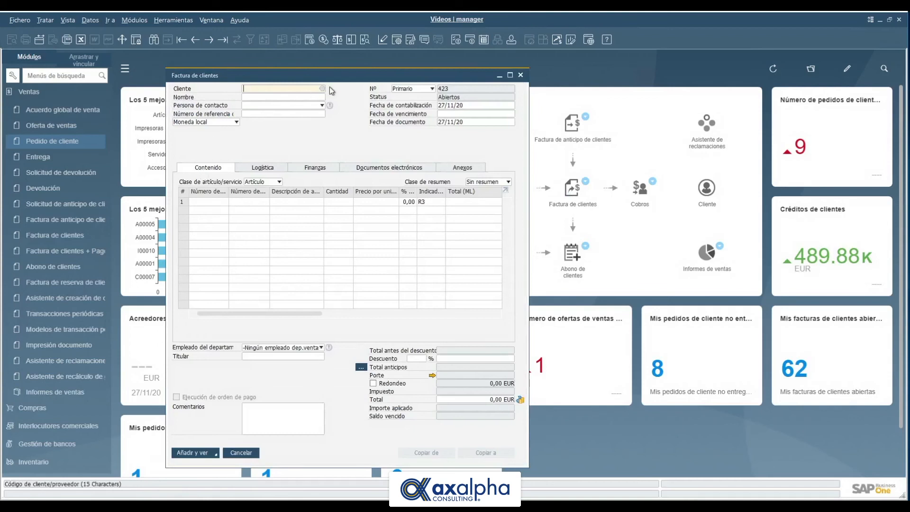
{"action": "left_click", "coordinate": [324, 90]}
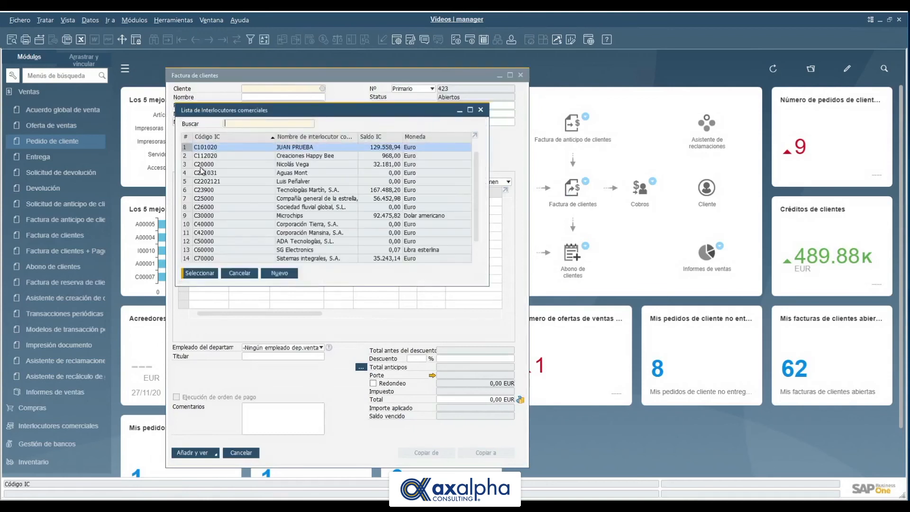
{"action": "left_click", "coordinate": [211, 272]}
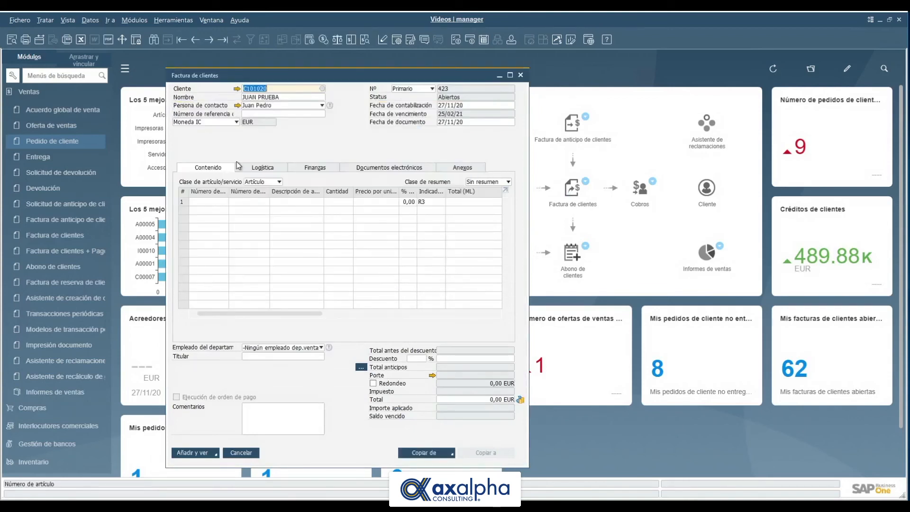
{"action": "left_click", "coordinate": [447, 456]}
{"action": "left_click", "coordinate": [418, 441]}
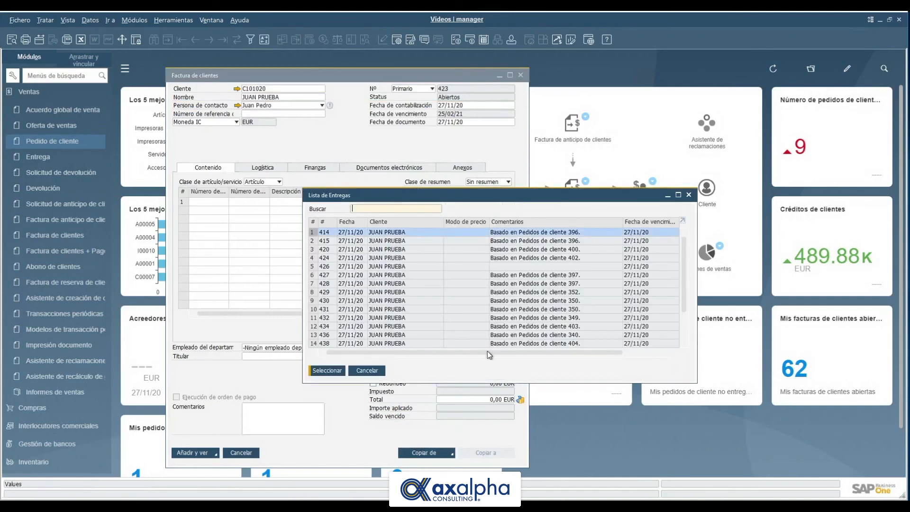
Base the invoice on the deliveries in rows 14, 15 and 17 of the list together and confirm adding it
{"action": "scroll", "coordinate": [509, 330], "scroll_direction": "down", "scroll_amount": 2}
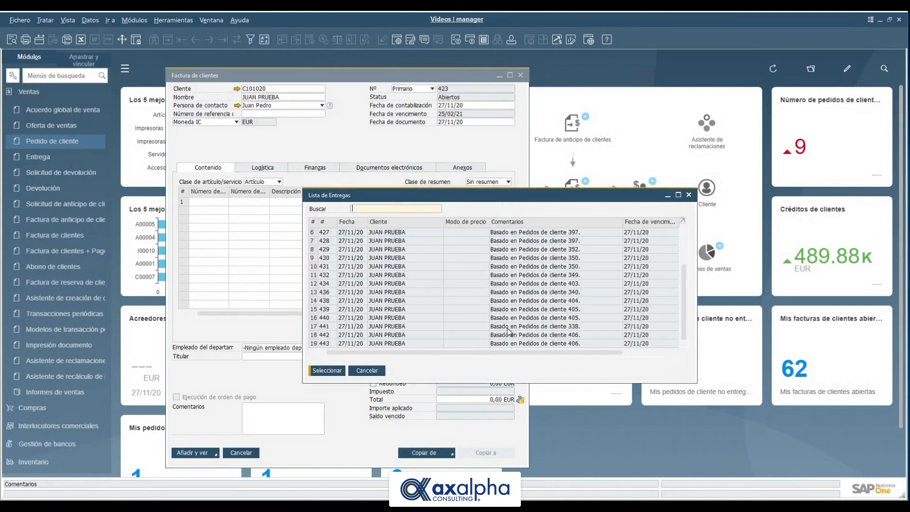
{"action": "left_click", "coordinate": [318, 344]}
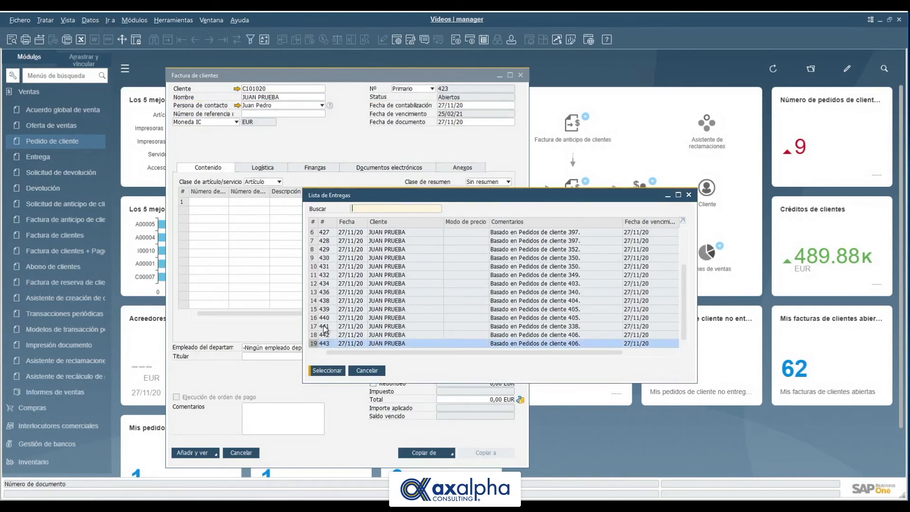
{"action": "left_click", "coordinate": [325, 328]}
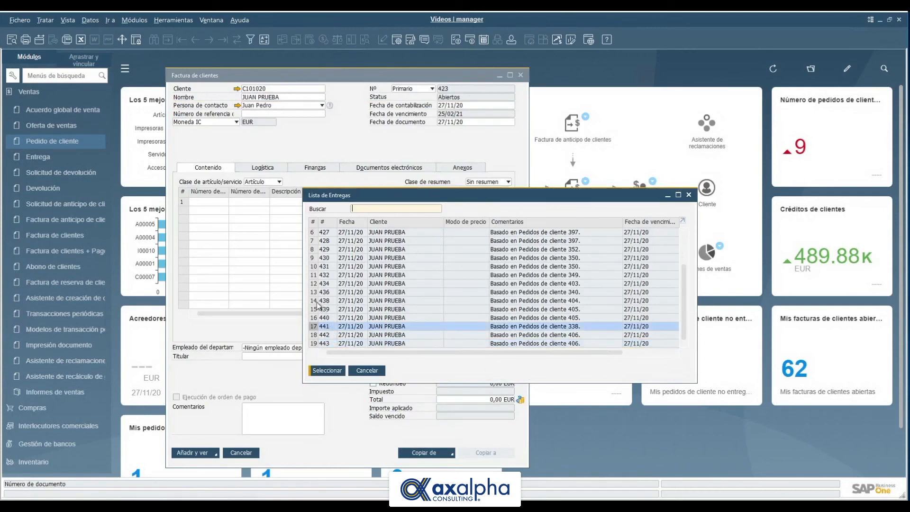
{"action": "left_click", "coordinate": [326, 309], "text": "ctrl"}
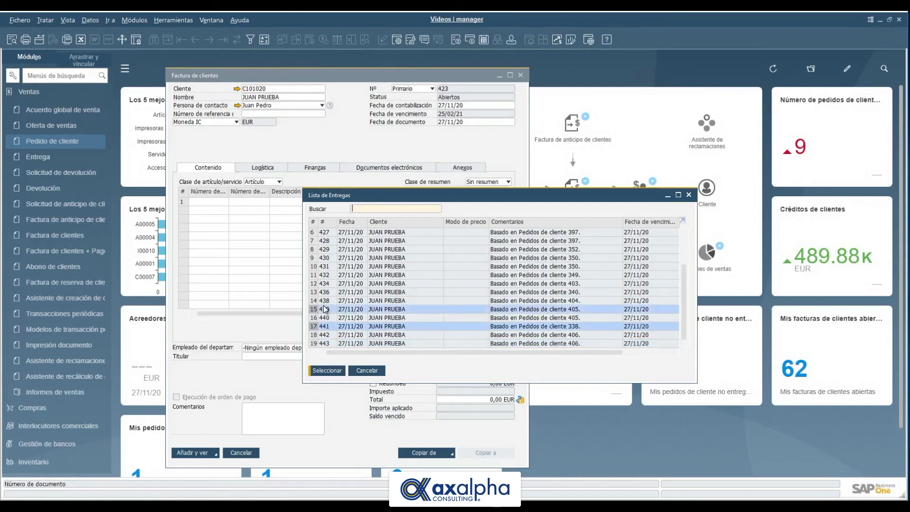
{"action": "left_click", "coordinate": [327, 300], "text": "ctrl"}
{"action": "left_click", "coordinate": [327, 370]}
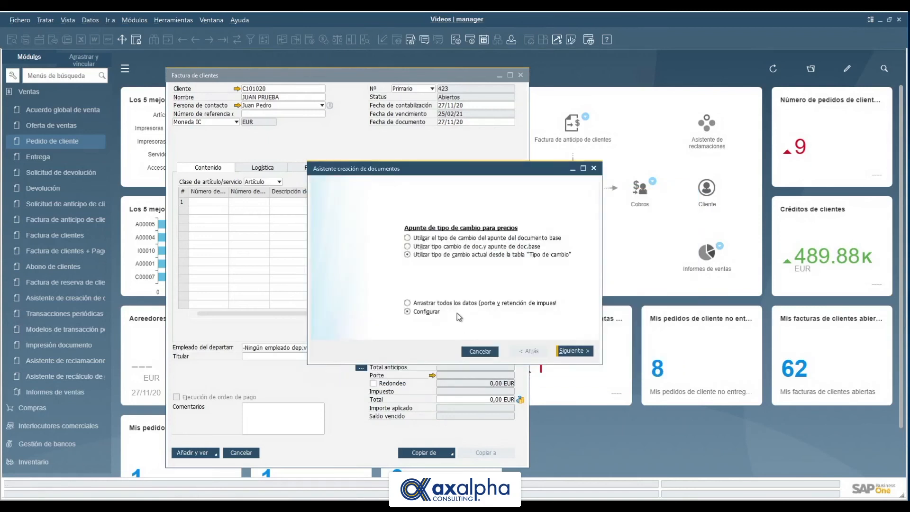
{"action": "left_click", "coordinate": [568, 352]}
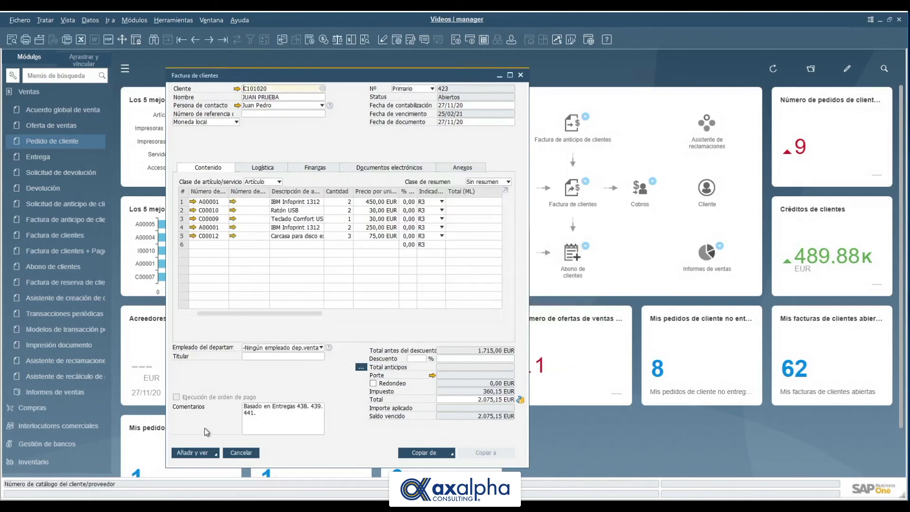
{"action": "left_click", "coordinate": [203, 454]}
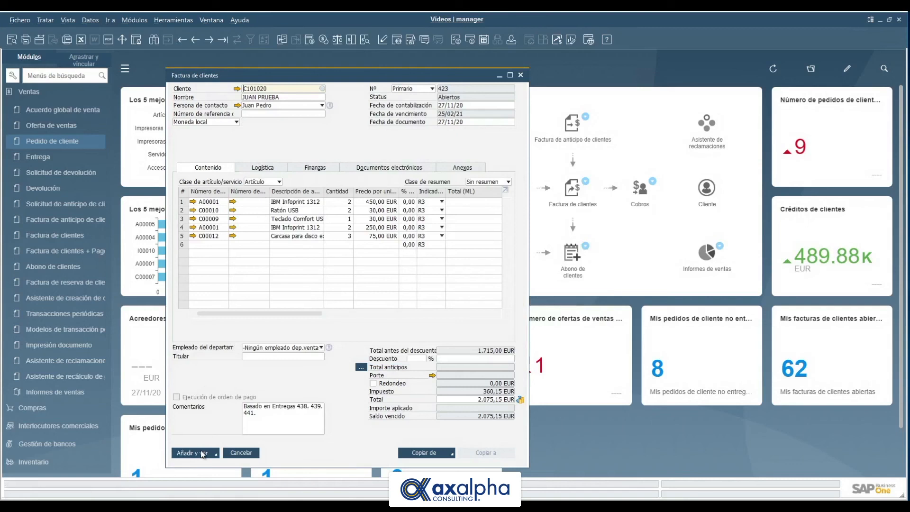
{"action": "left_click", "coordinate": [340, 272]}
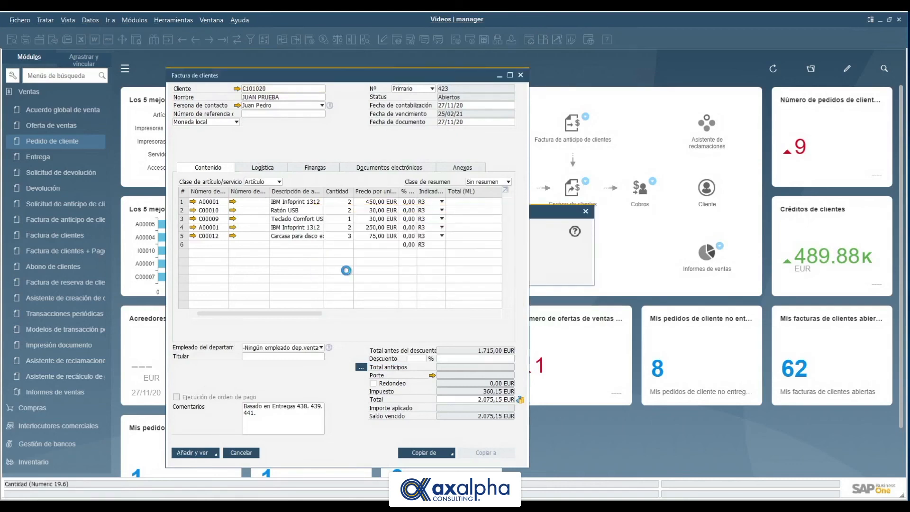
Examine the added invoice's relationship map to trace its source orders and deliveries, and close the map
{"action": "right_click", "coordinate": [293, 141]}
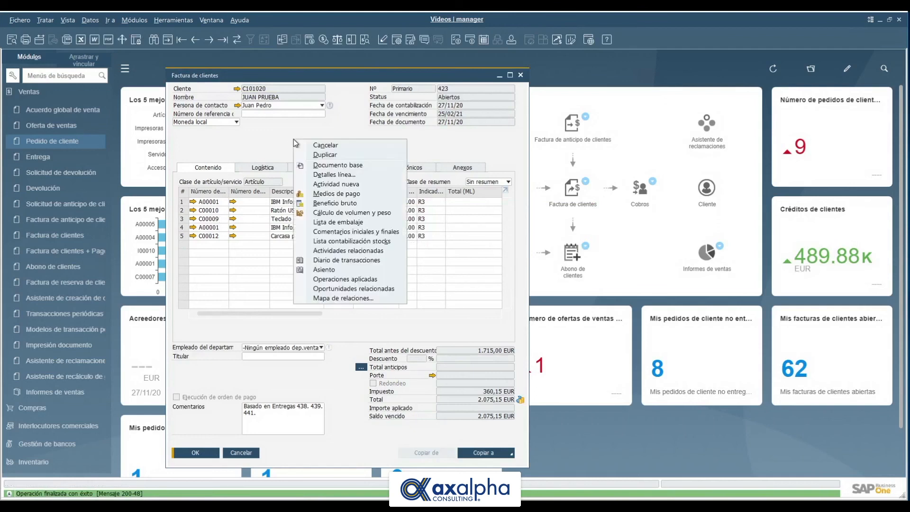
{"action": "left_click", "coordinate": [335, 297]}
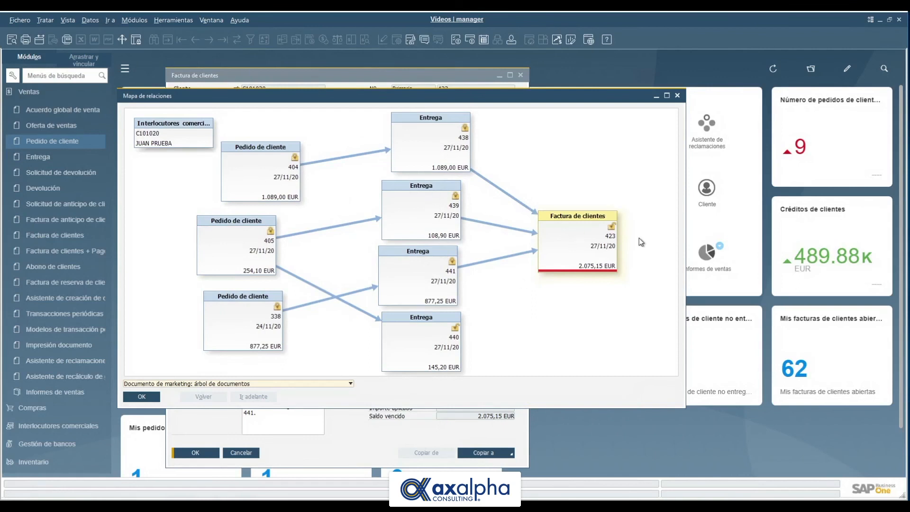
{"action": "left_click", "coordinate": [678, 96]}
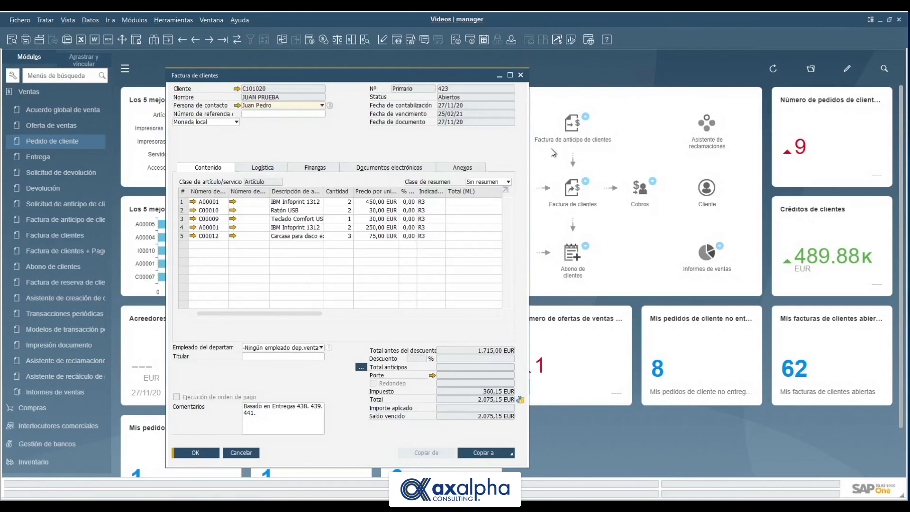